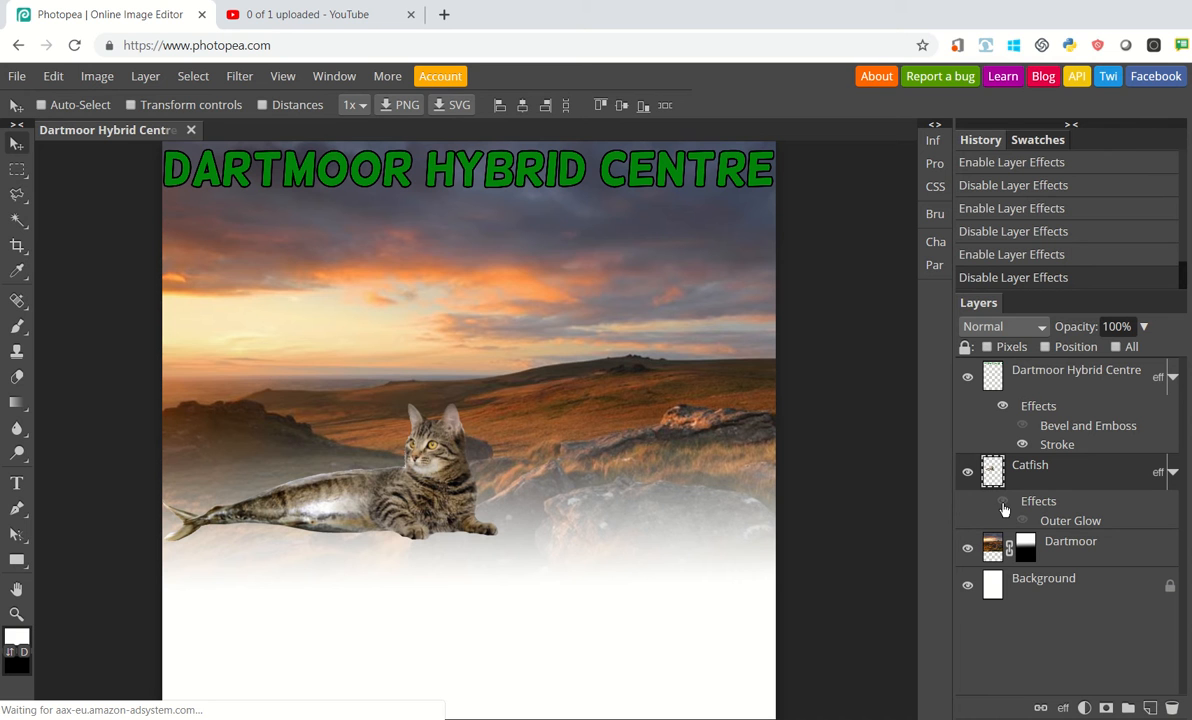
Step: Switch the Catfish layer's Outer Glow on and move the catfish down and slightly right, over the faded edge of the landscape
{"action": "left_click", "coordinate": [1003, 503]}
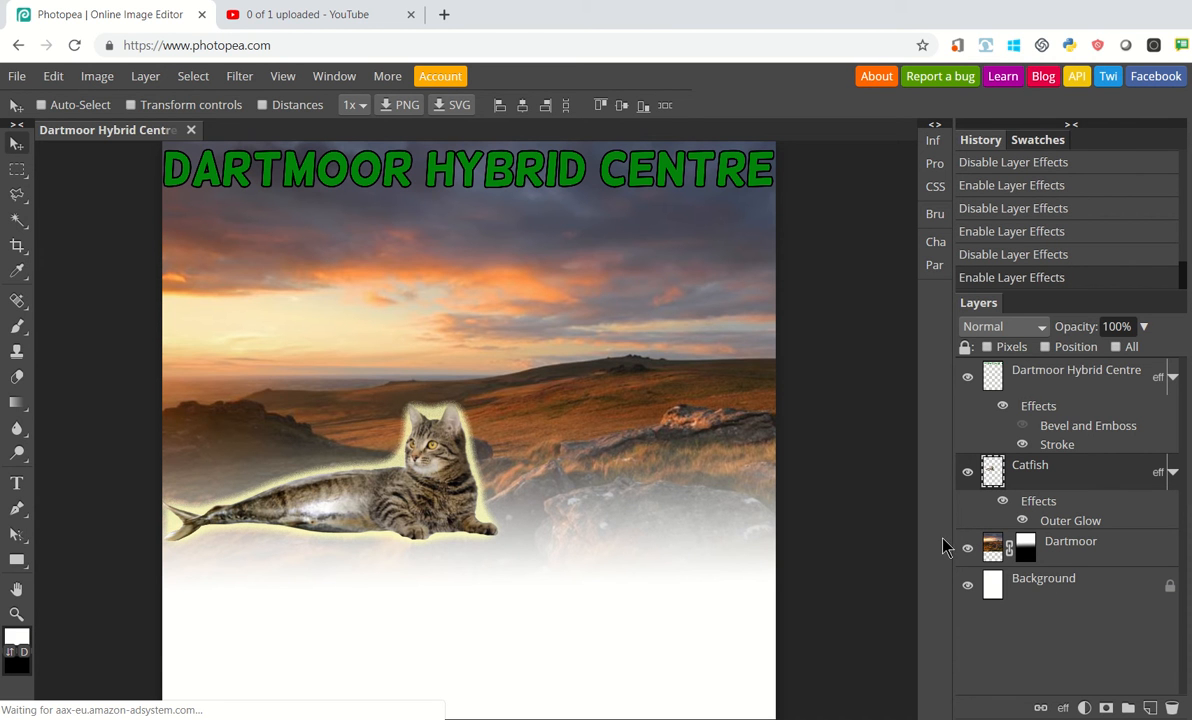
{"action": "left_click", "coordinate": [1023, 521]}
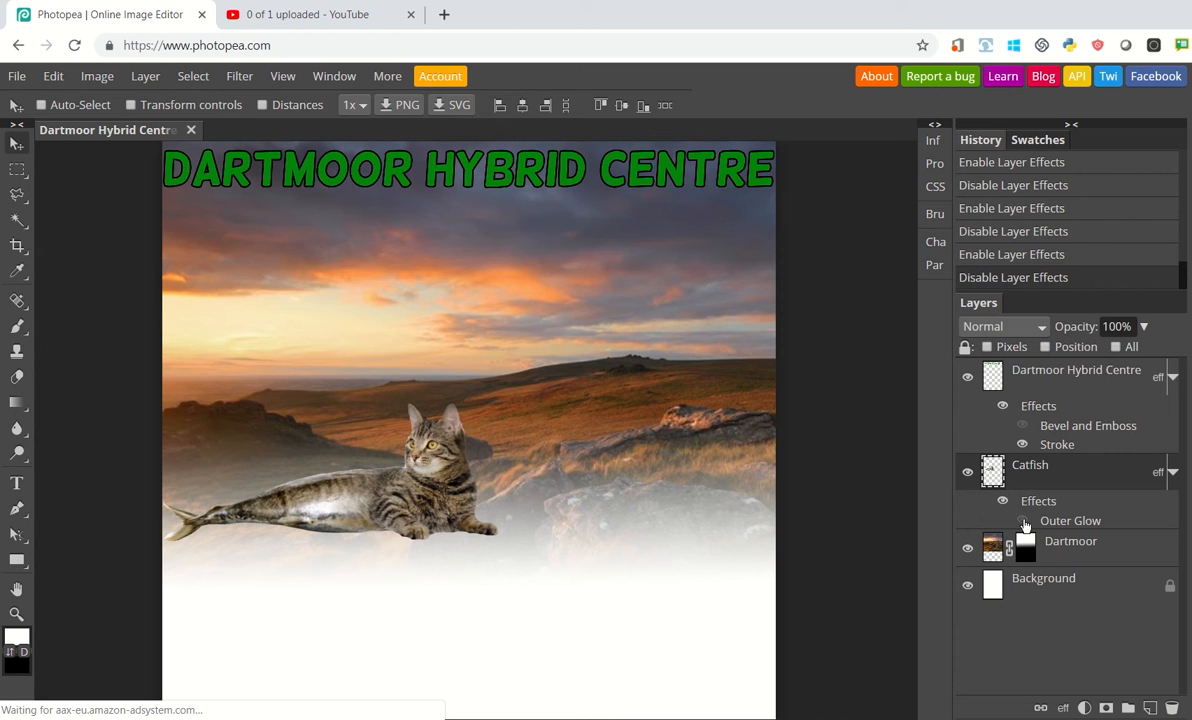
{"action": "left_click", "coordinate": [1023, 521]}
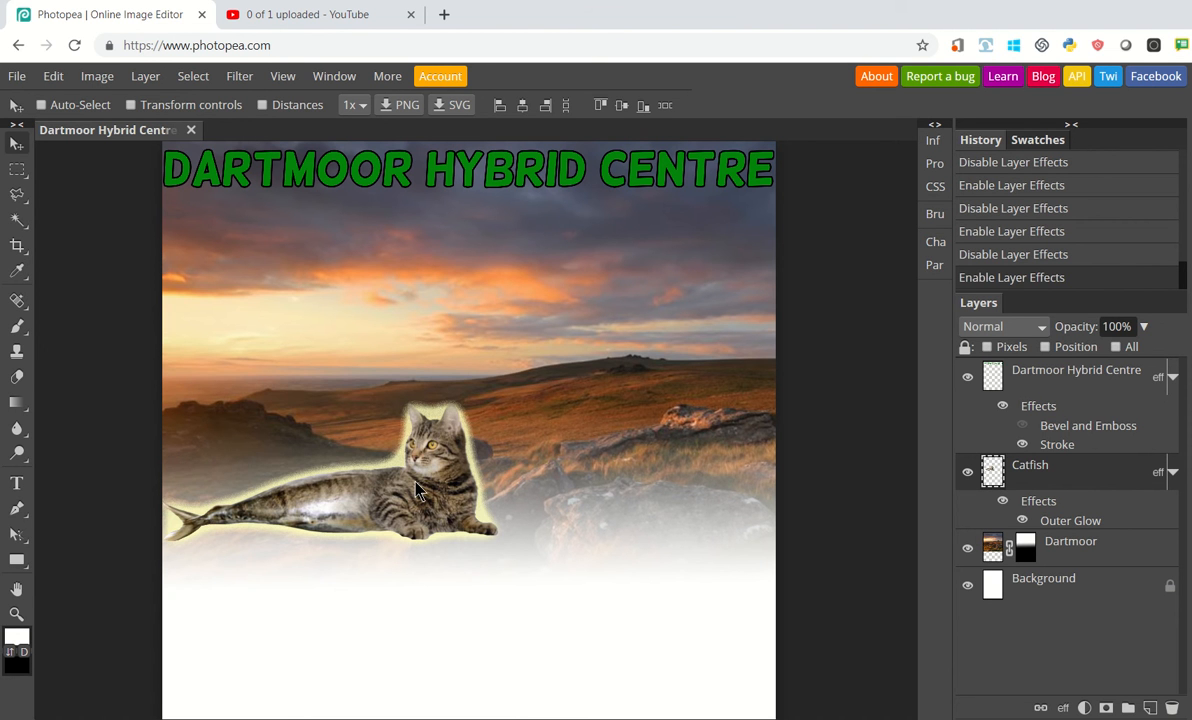
{"action": "left_click_drag", "start_coordinate": [418, 490], "coordinate": [452, 561]}
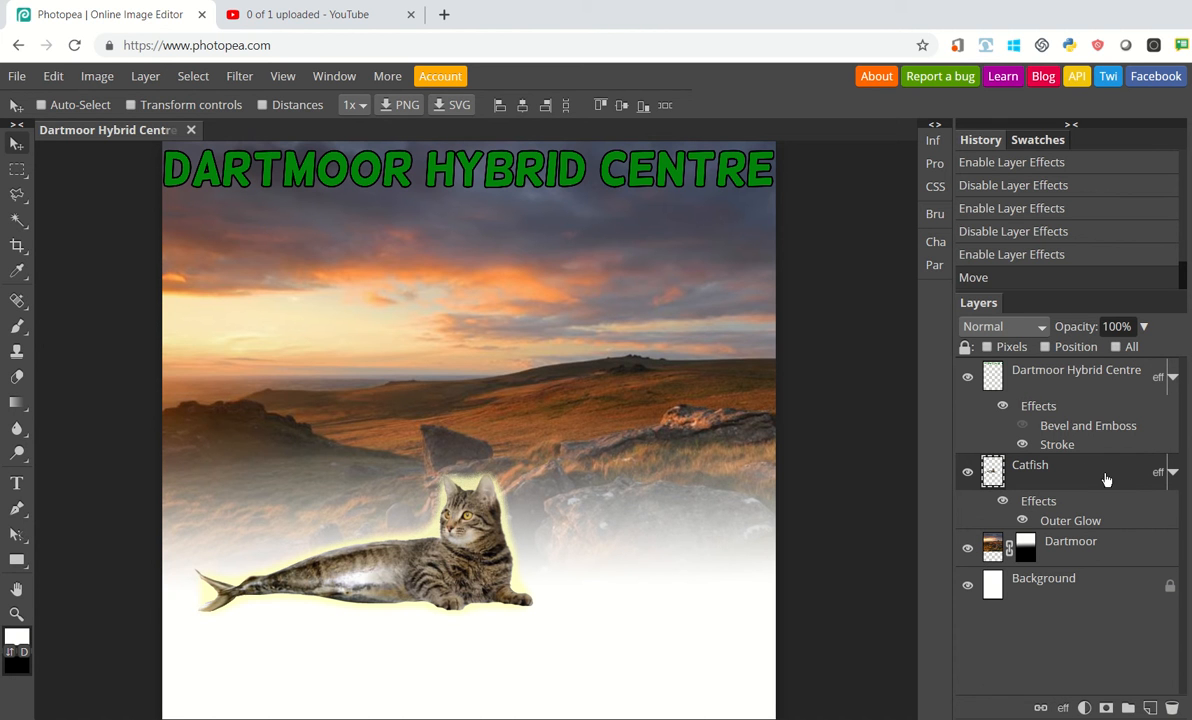
Step: Edit the Catfish layer's Outer Glow, setting its opacity to 100% and its noise to 13%
{"action": "left_click", "coordinate": [1173, 472]}
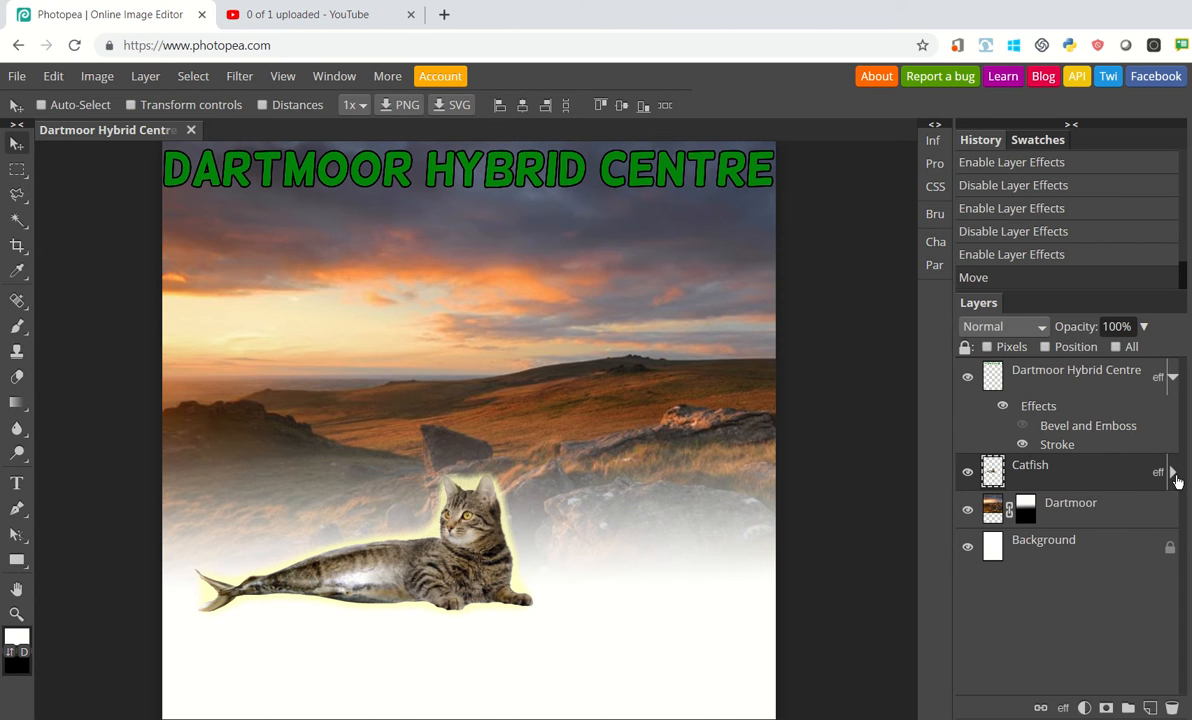
{"action": "left_click", "coordinate": [1063, 708]}
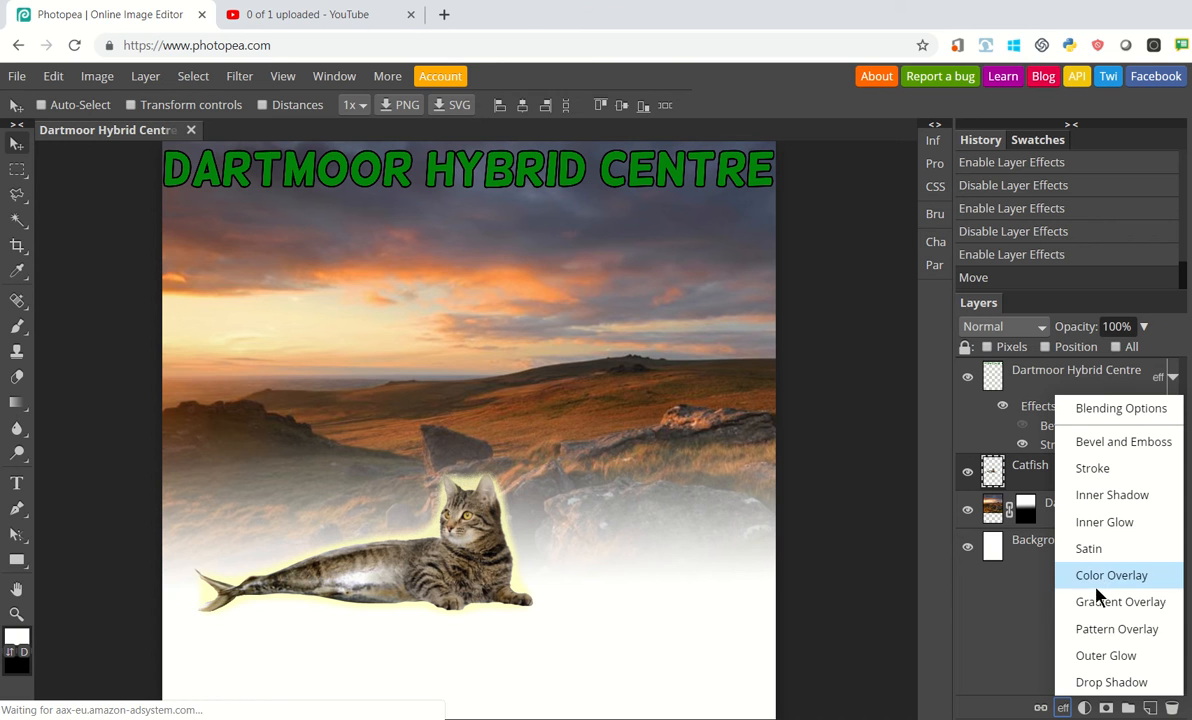
{"action": "left_click", "coordinate": [1101, 659]}
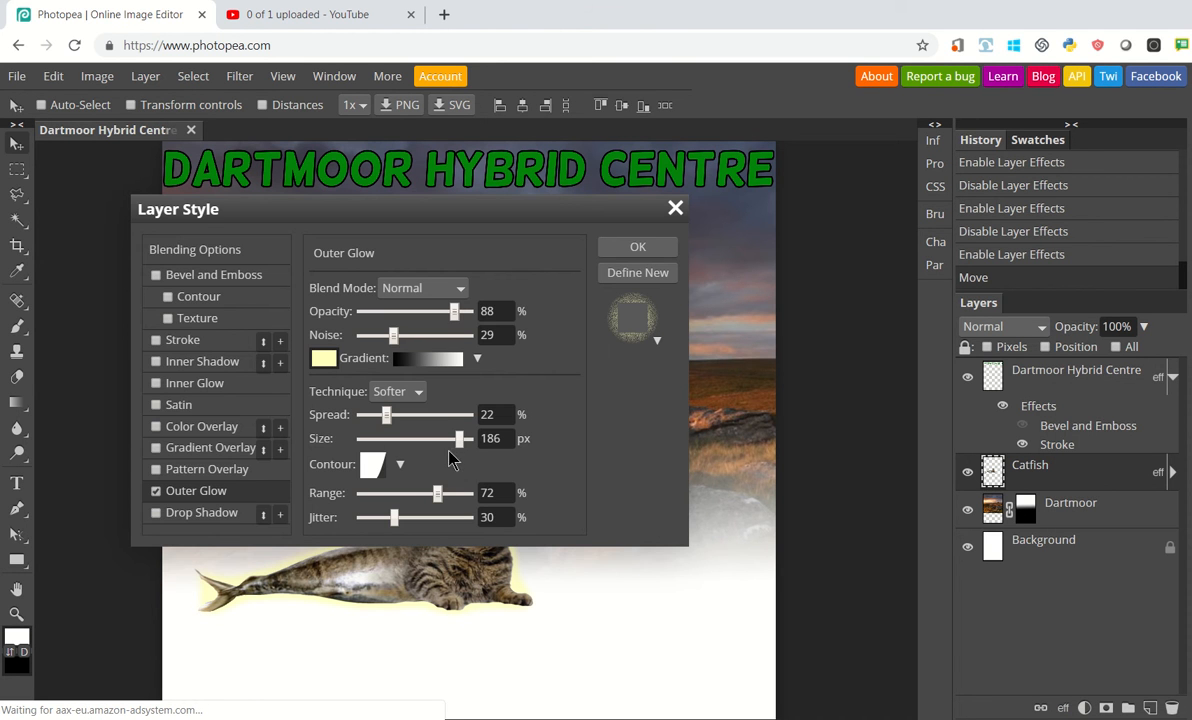
{"action": "left_click", "coordinate": [156, 492]}
{"action": "left_click", "coordinate": [156, 492]}
{"action": "left_click_drag", "start_coordinate": [406, 222], "coordinate": [883, 174]}
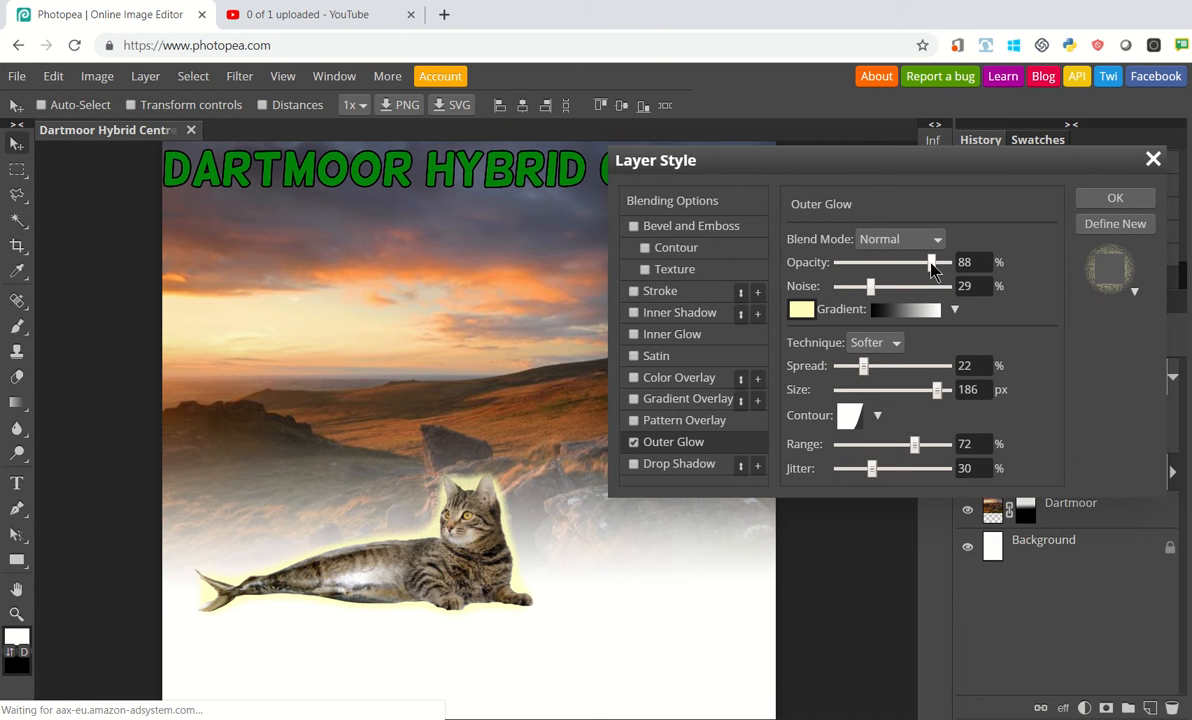
{"action": "left_click_drag", "start_coordinate": [931, 264], "coordinate": [929, 264]}
{"action": "left_click", "coordinate": [948, 264]}
{"action": "left_click", "coordinate": [917, 288]}
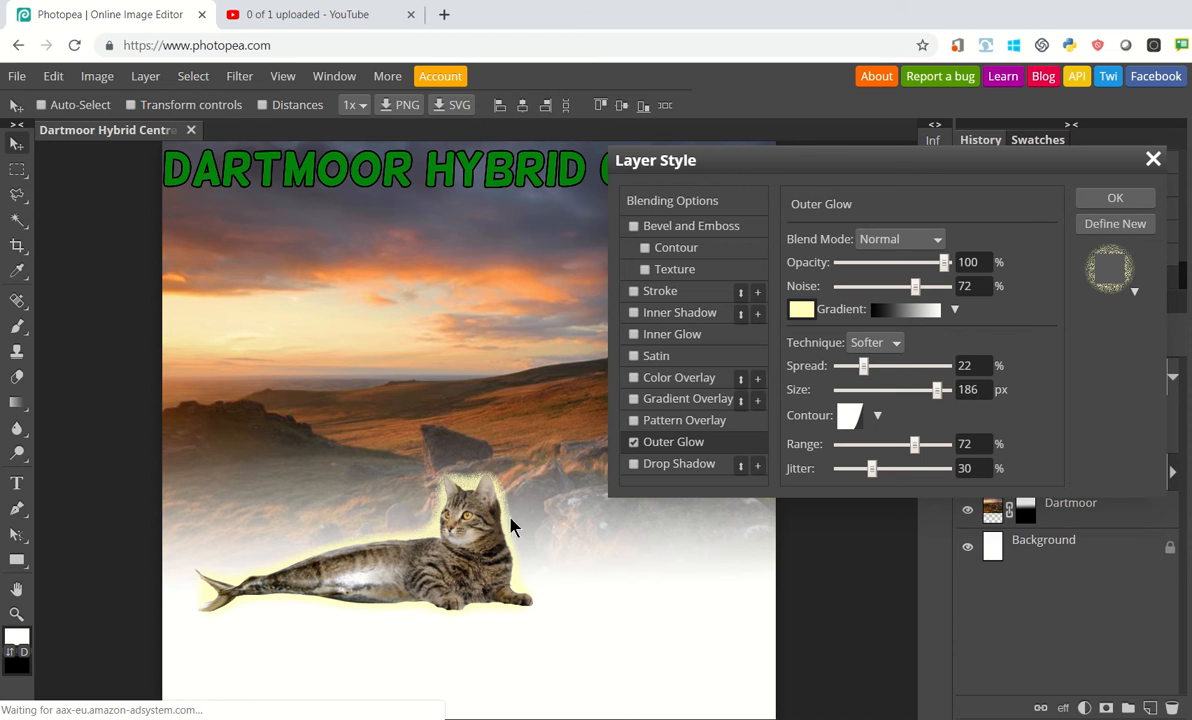
{"action": "left_click", "coordinate": [855, 292]}
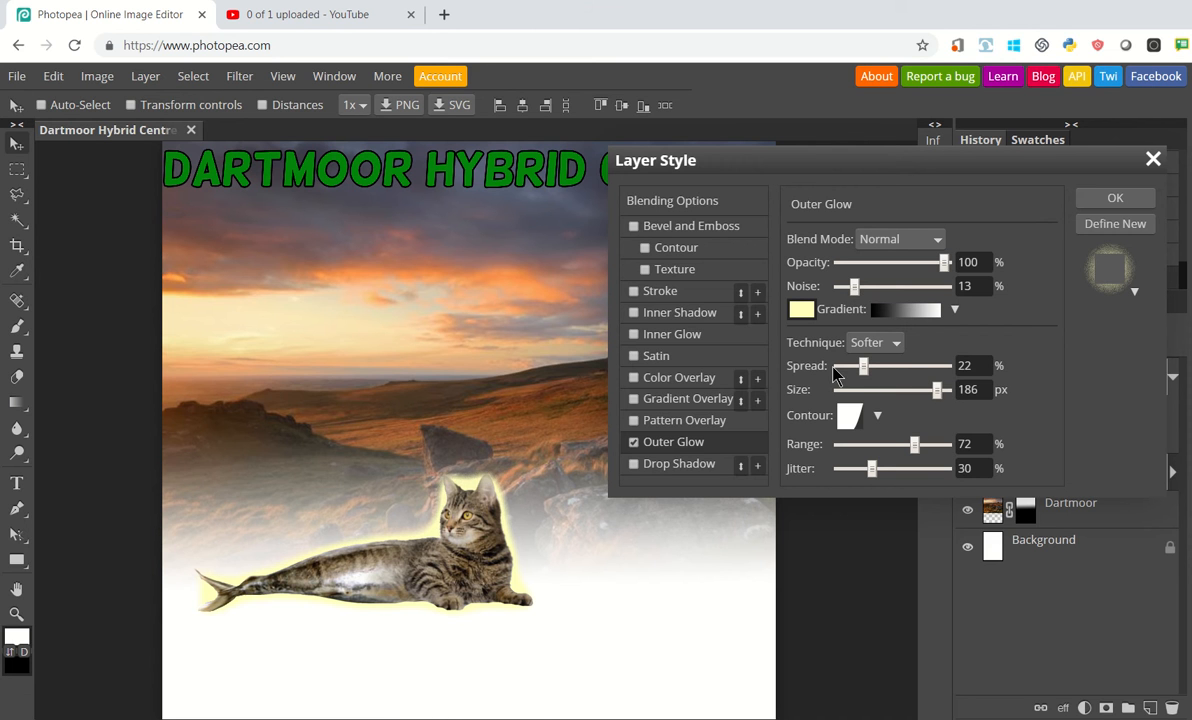
Step: Change the outer glow's contour to the straight diagonal preset
{"action": "left_click", "coordinate": [877, 415]}
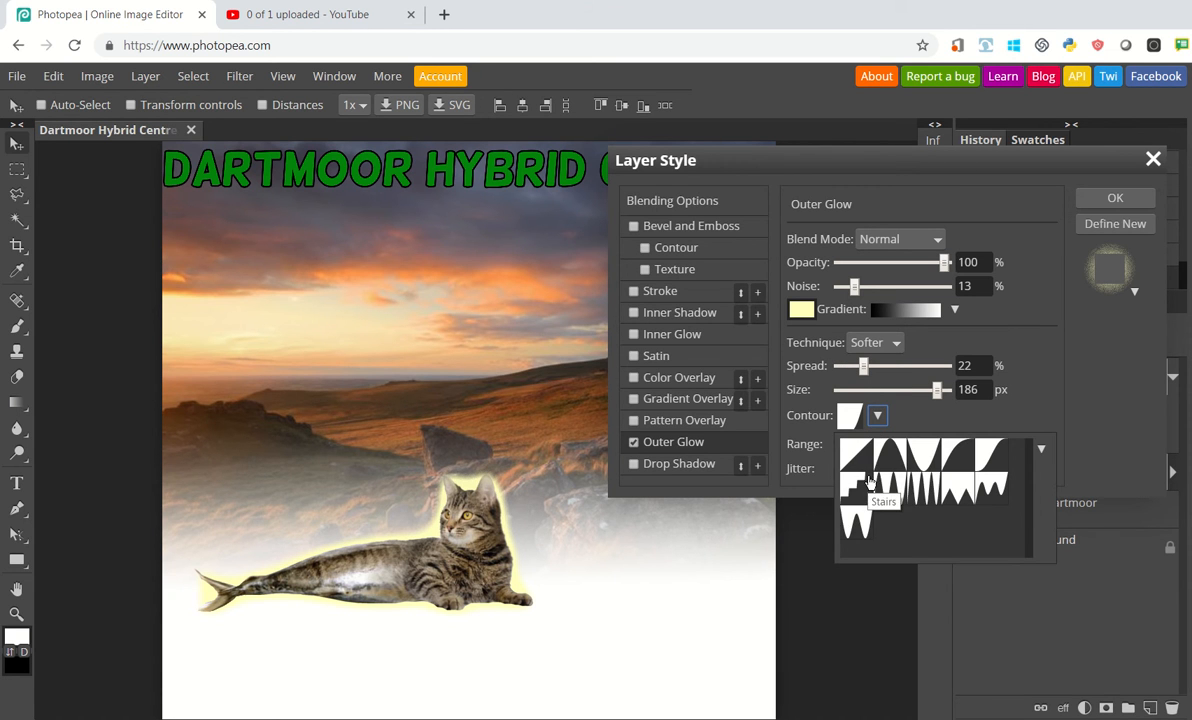
{"action": "left_click", "coordinate": [858, 458]}
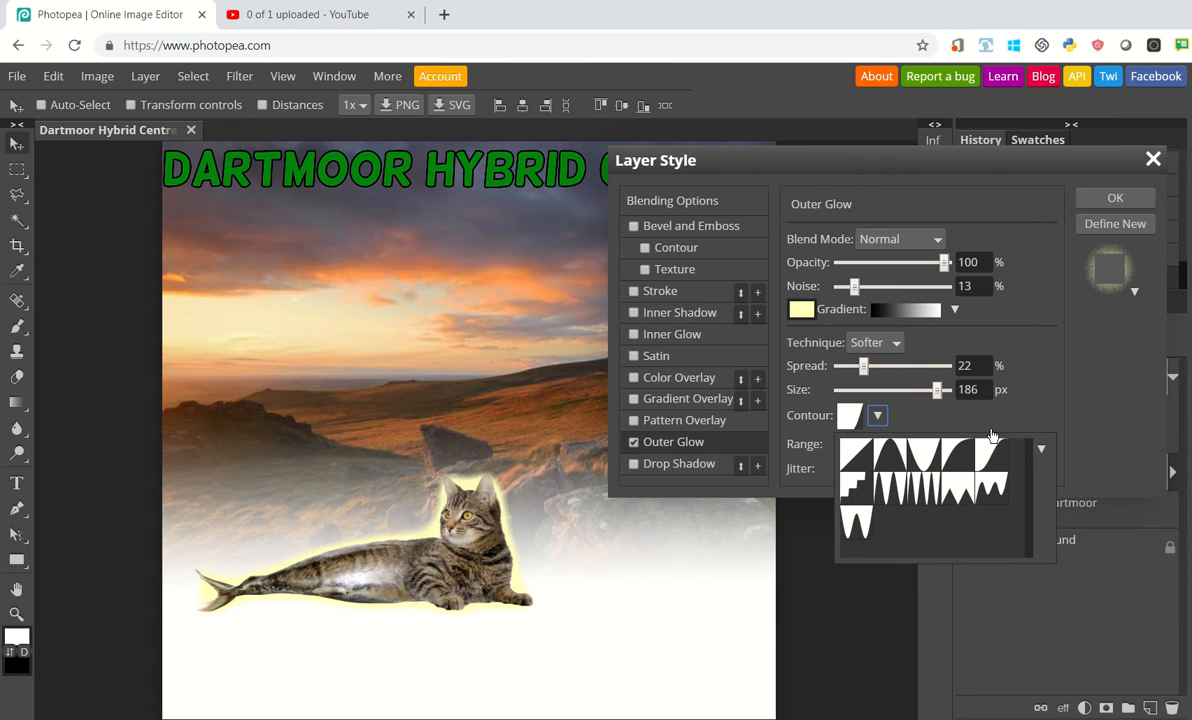
{"action": "left_click", "coordinate": [947, 430]}
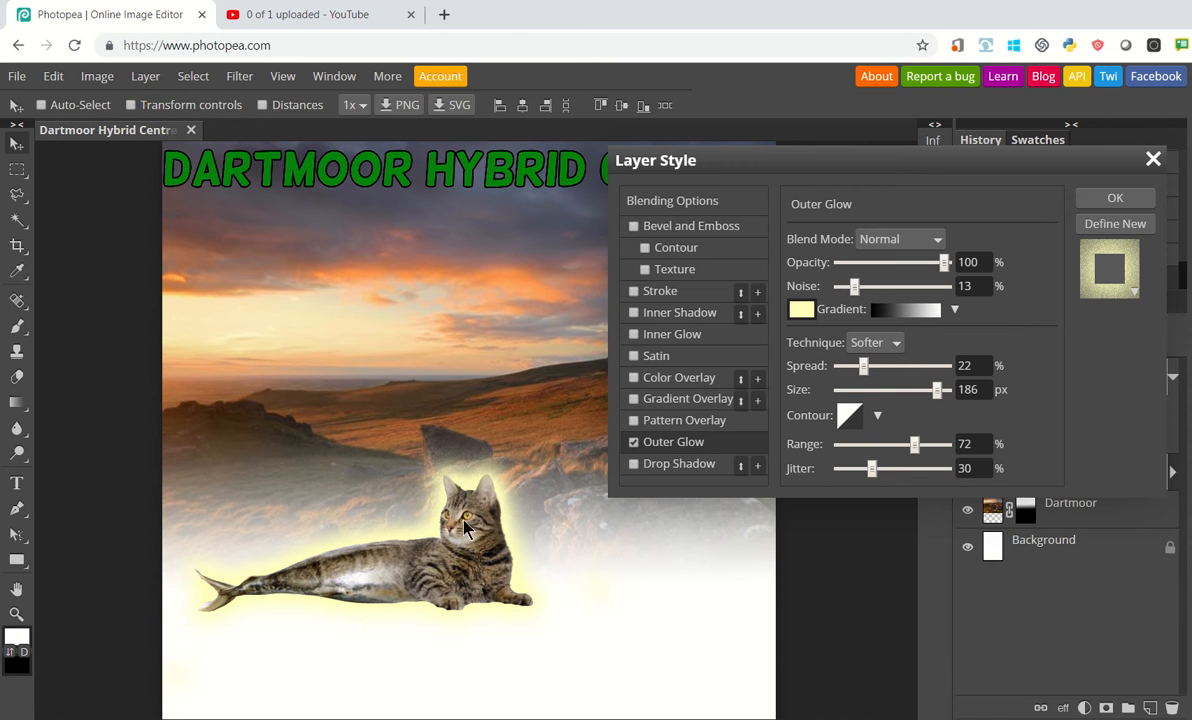
Step: Set the outer glow's spread to 25% and size to 104 px, and apply the layer style
{"action": "left_click", "coordinate": [912, 368]}
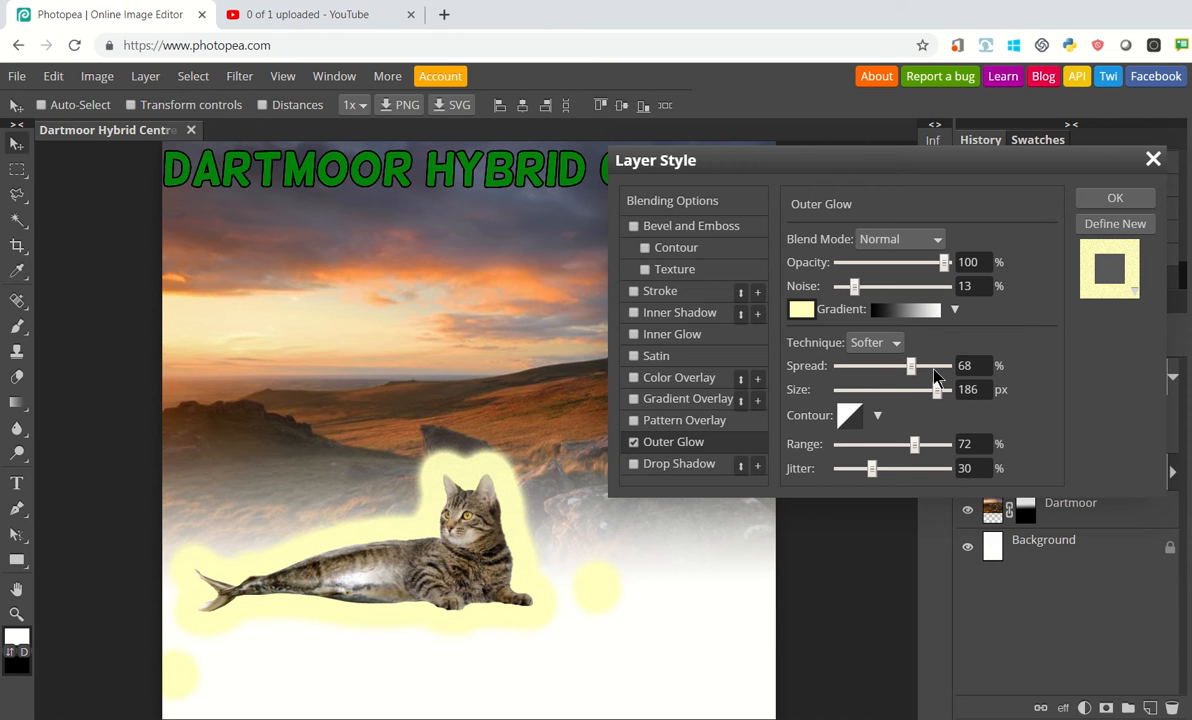
{"action": "left_click", "coordinate": [934, 369]}
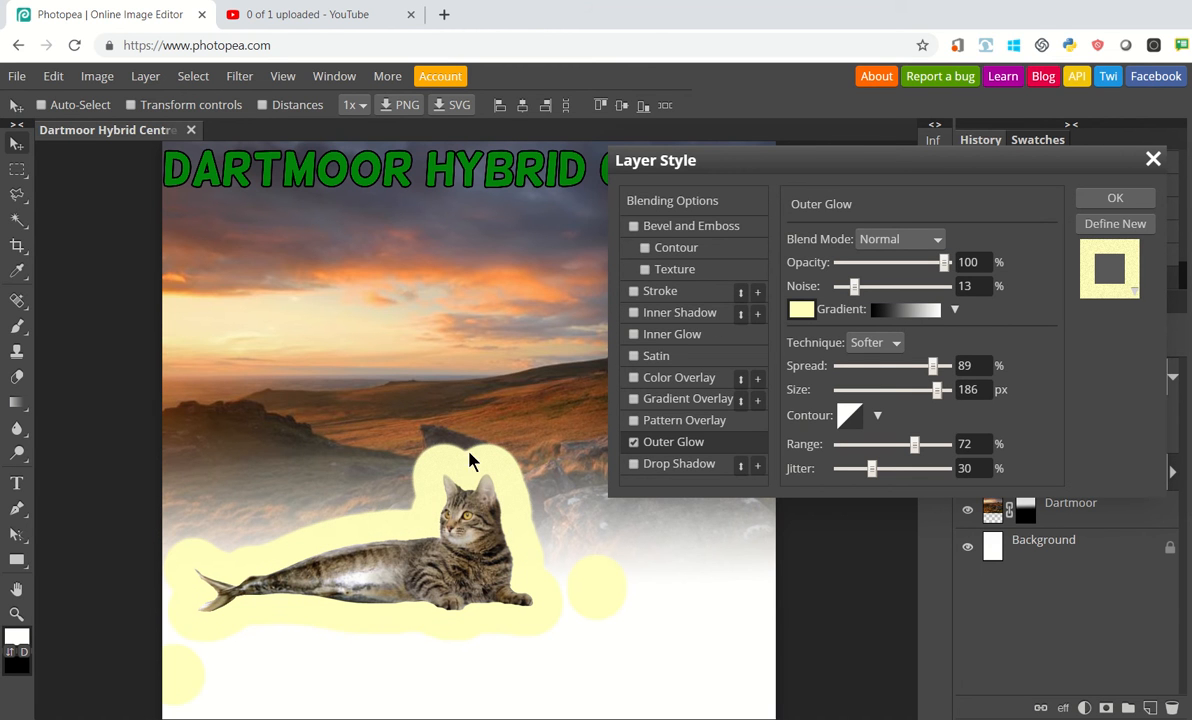
{"action": "left_click", "coordinate": [878, 391]}
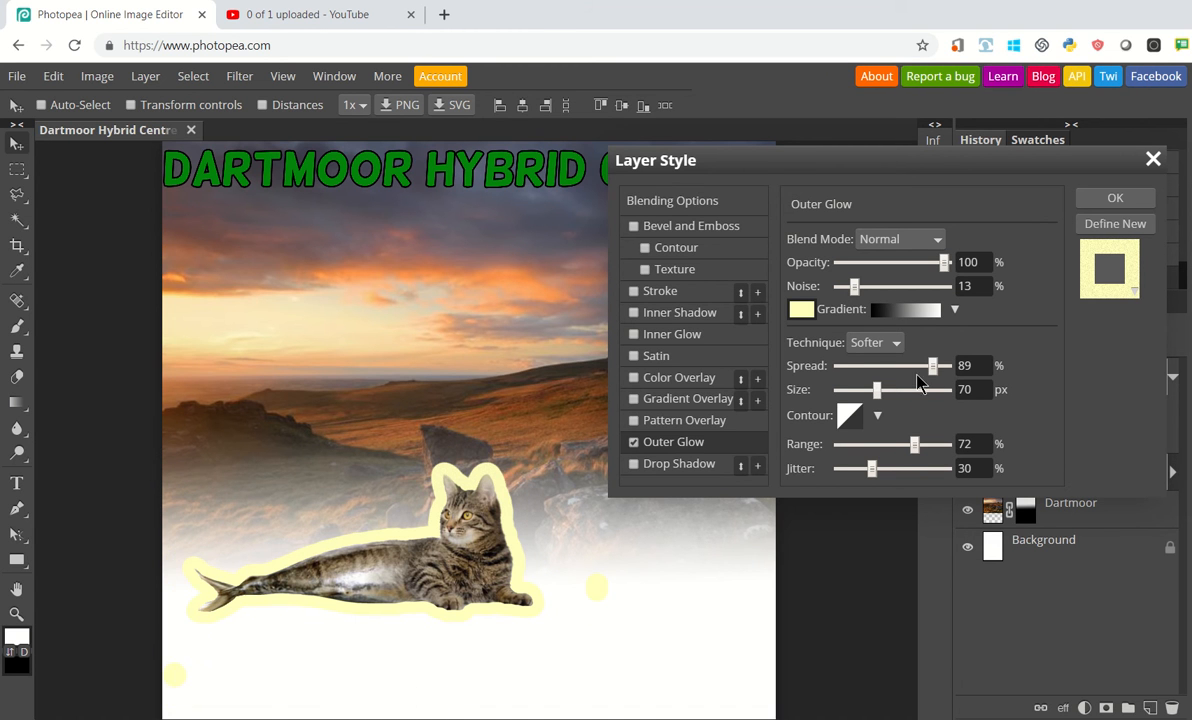
{"action": "left_click", "coordinate": [848, 367]}
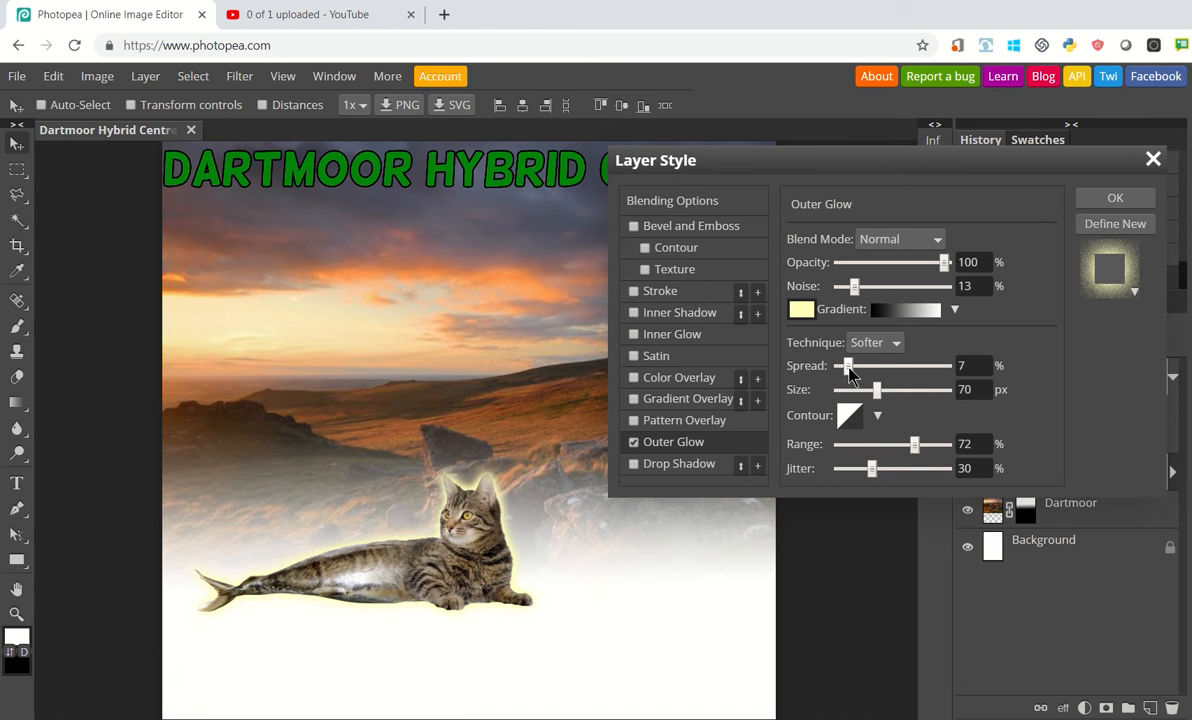
{"action": "left_click", "coordinate": [860, 367]}
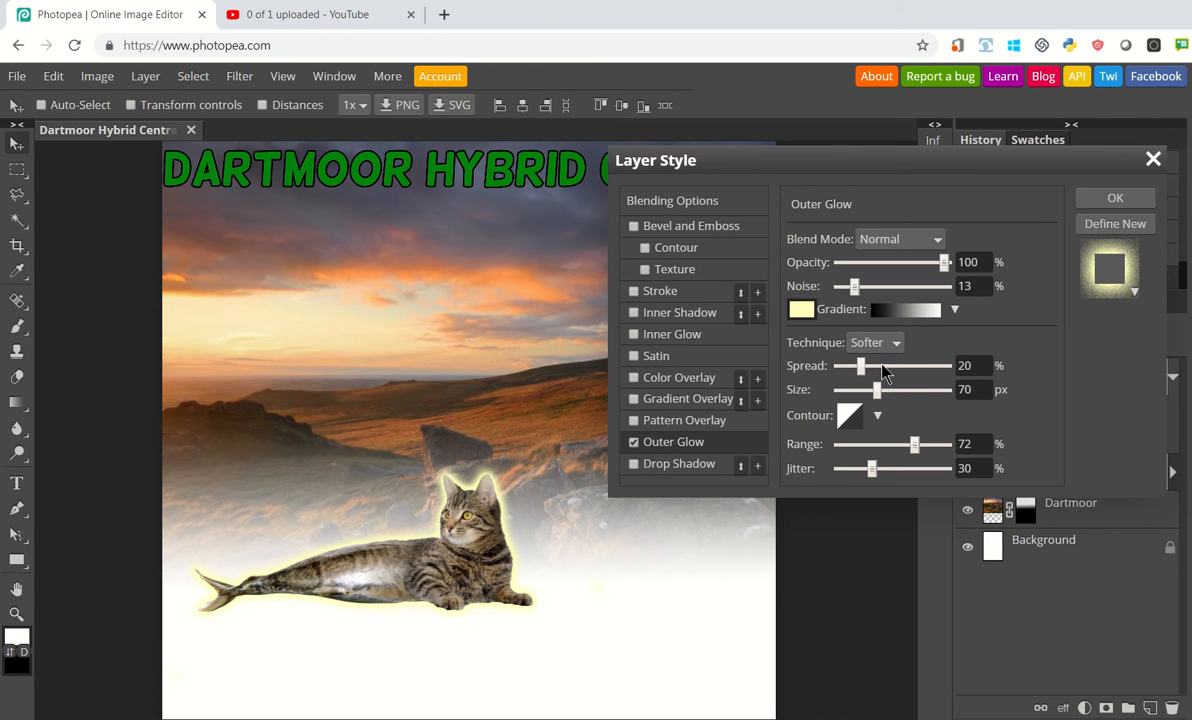
{"action": "left_click", "coordinate": [882, 367]}
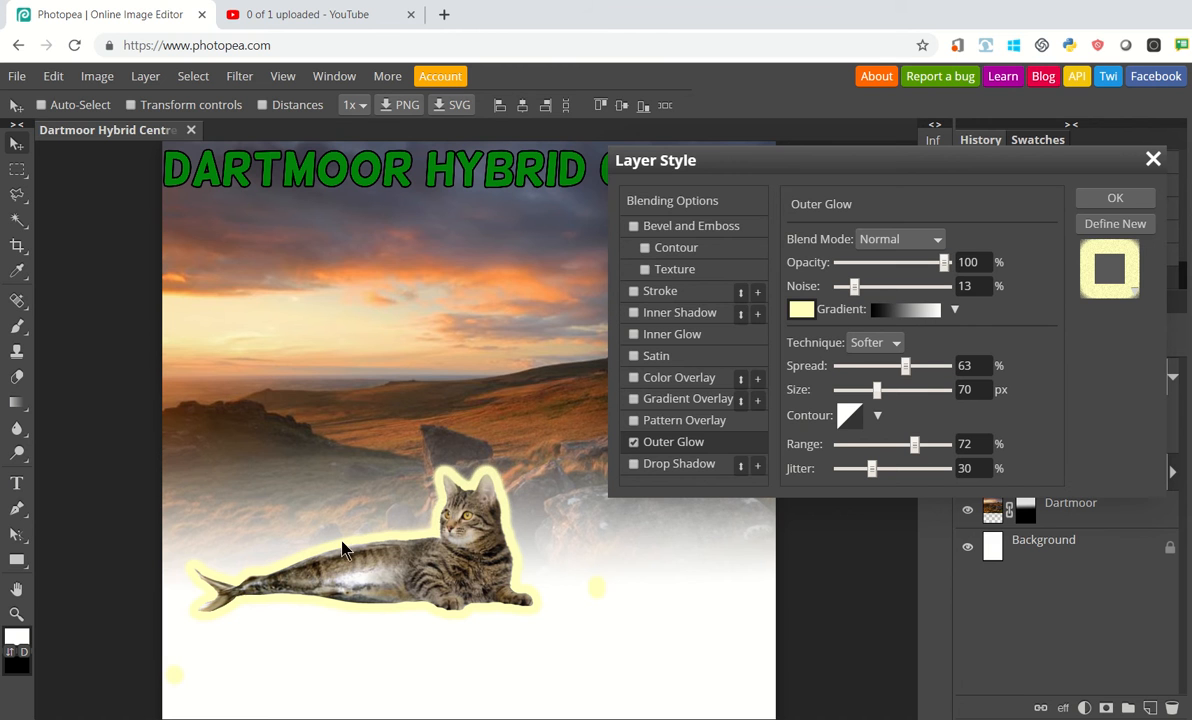
{"action": "left_click", "coordinate": [868, 366]}
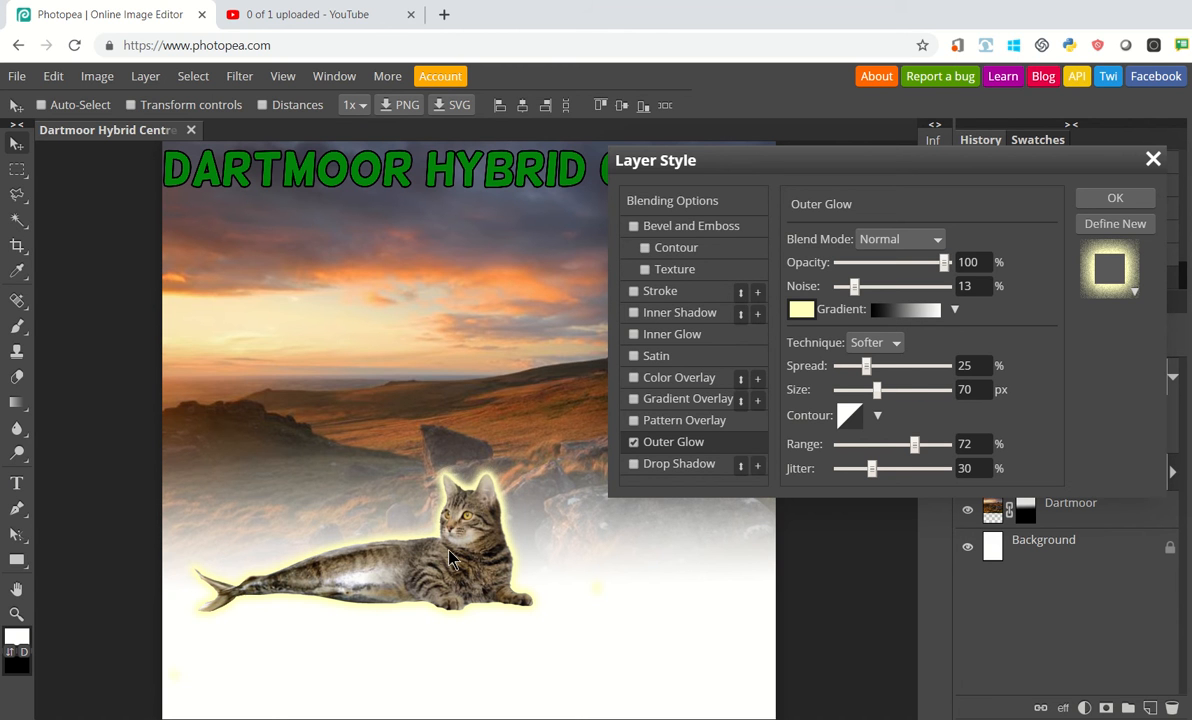
{"action": "left_click", "coordinate": [895, 393]}
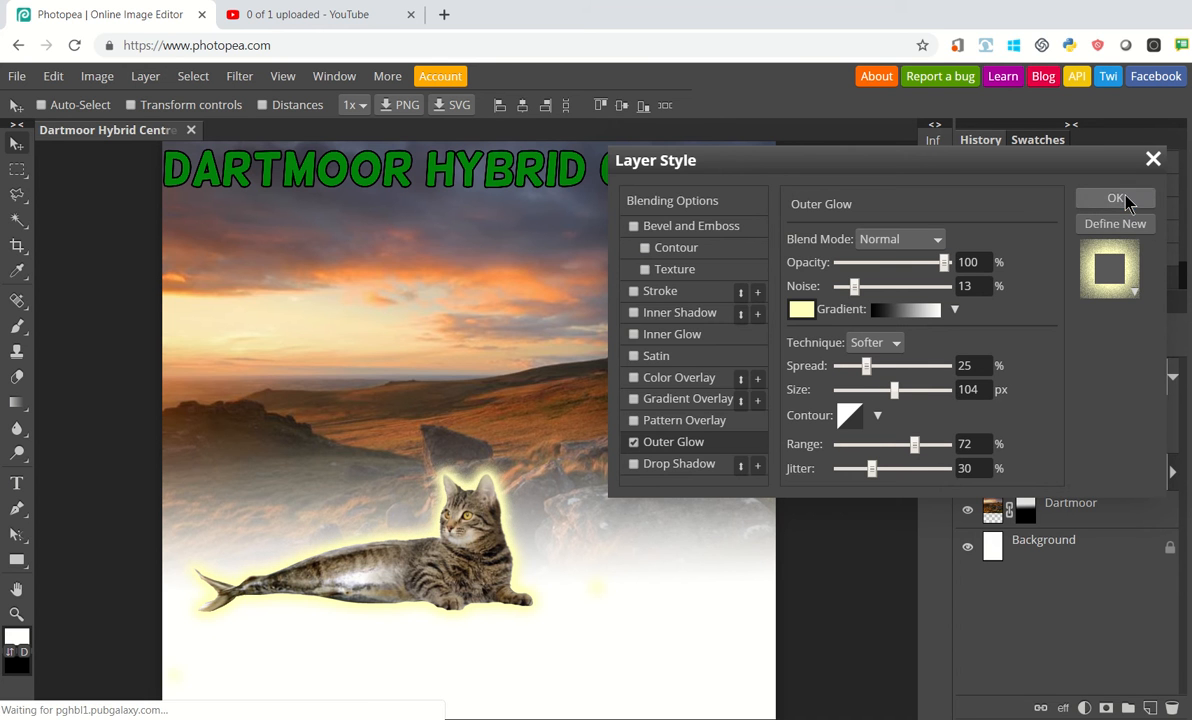
{"action": "left_click", "coordinate": [1116, 198]}
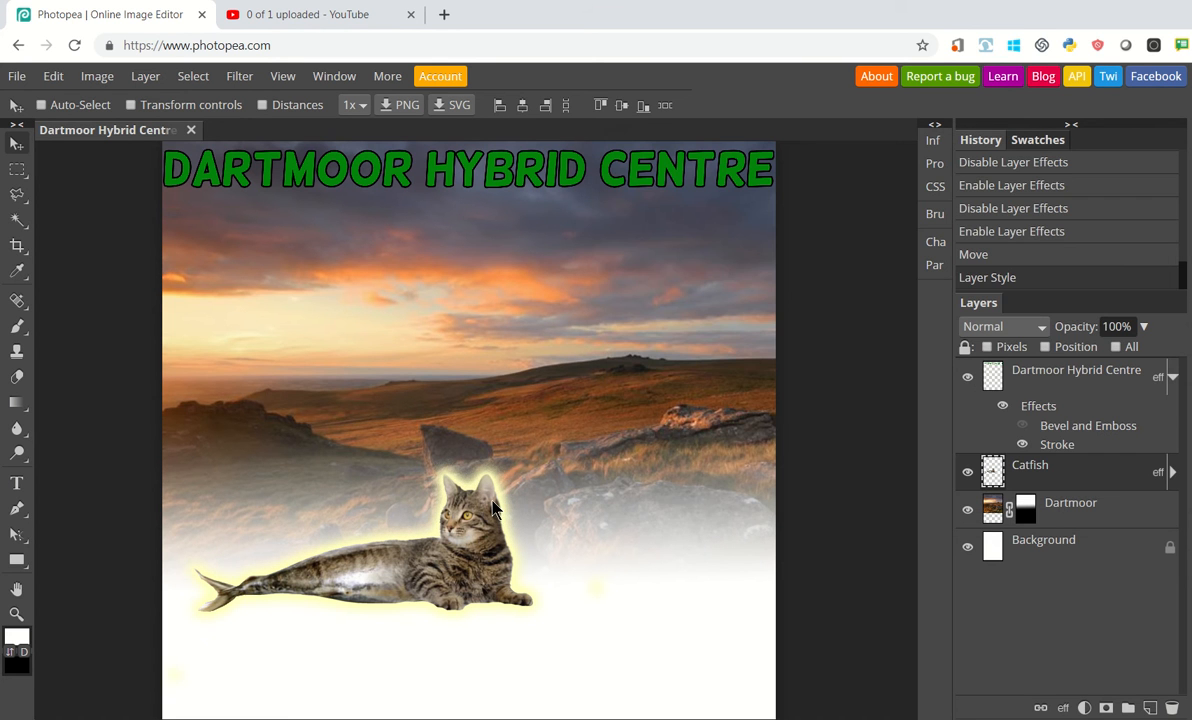
Step: Move the catfish left to the page's edge and compare it with its Outer Glow off and on
{"action": "left_click_drag", "start_coordinate": [462, 545], "coordinate": [426, 545]}
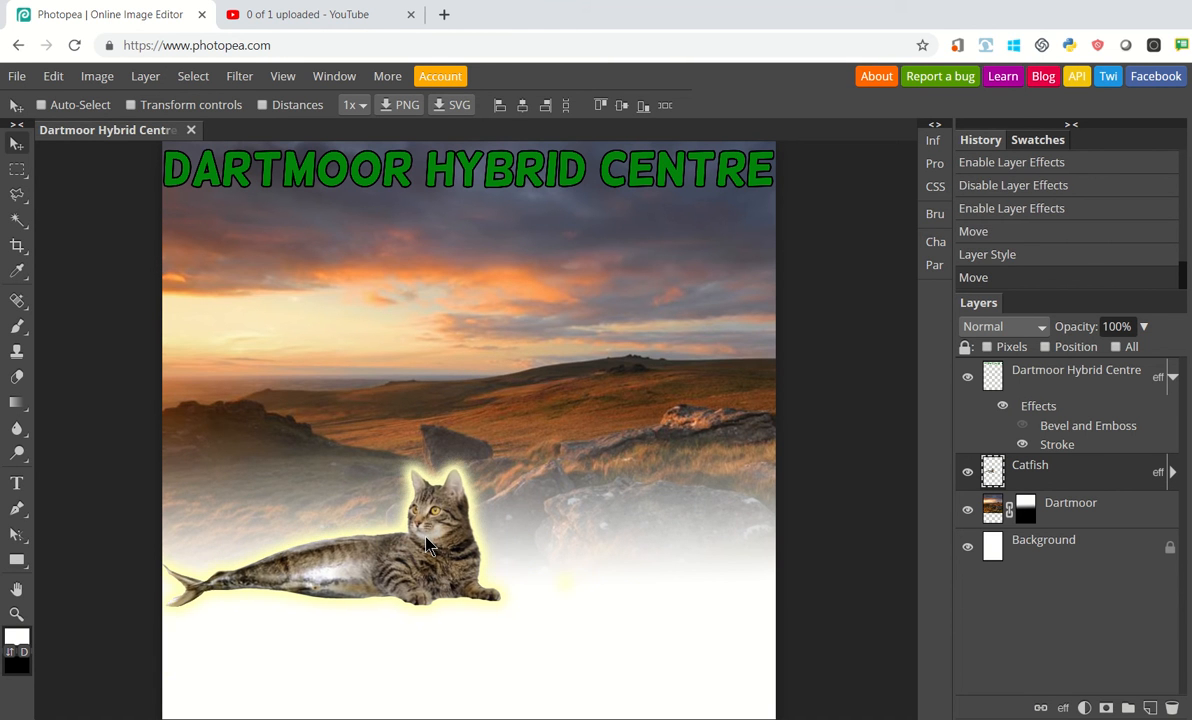
{"action": "left_click", "coordinate": [1173, 472]}
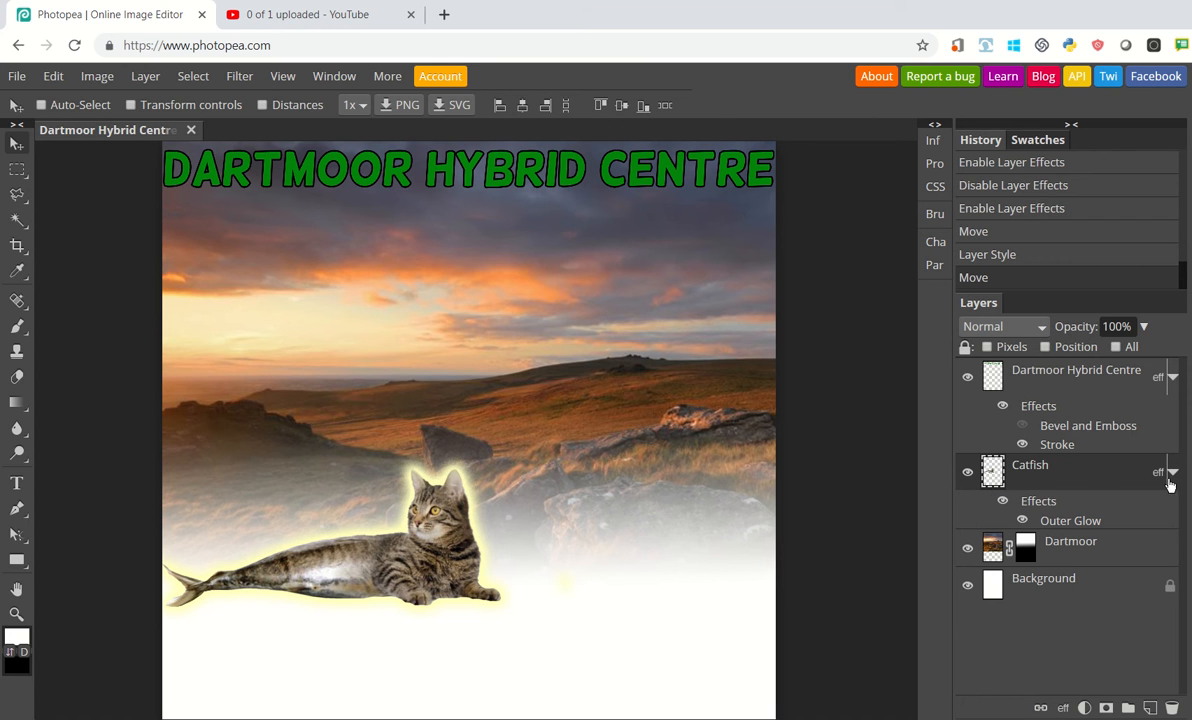
{"action": "left_click", "coordinate": [1022, 521]}
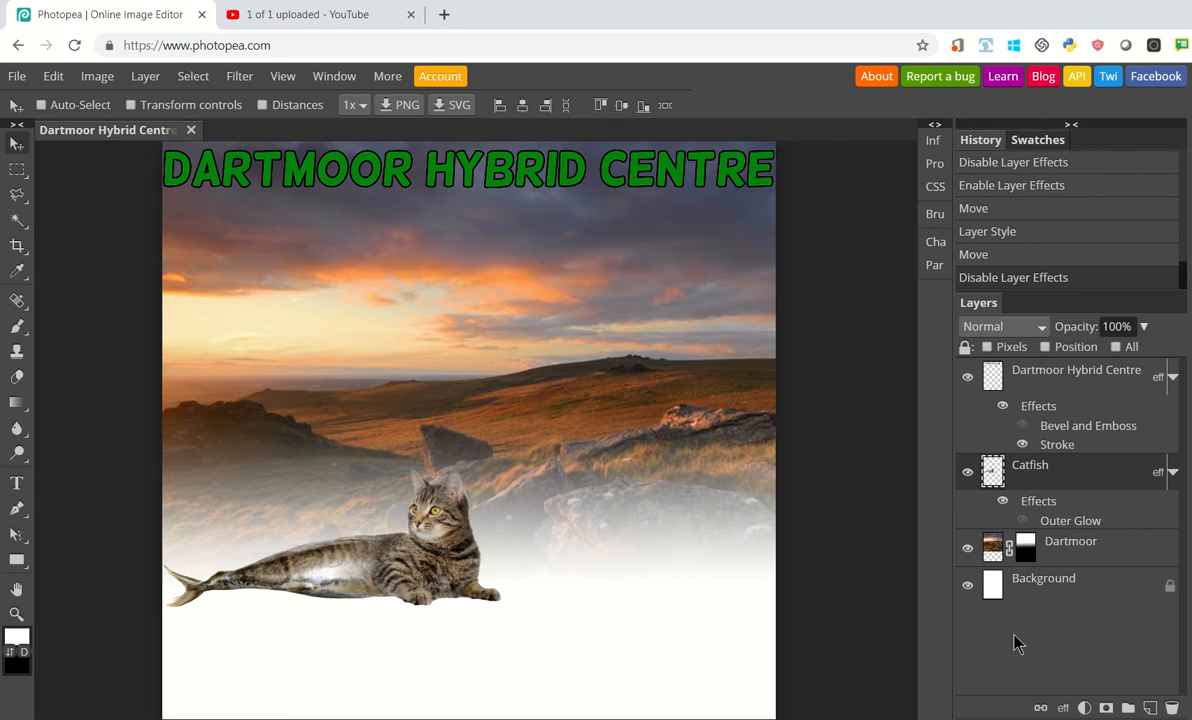
{"action": "left_click", "coordinate": [1022, 521]}
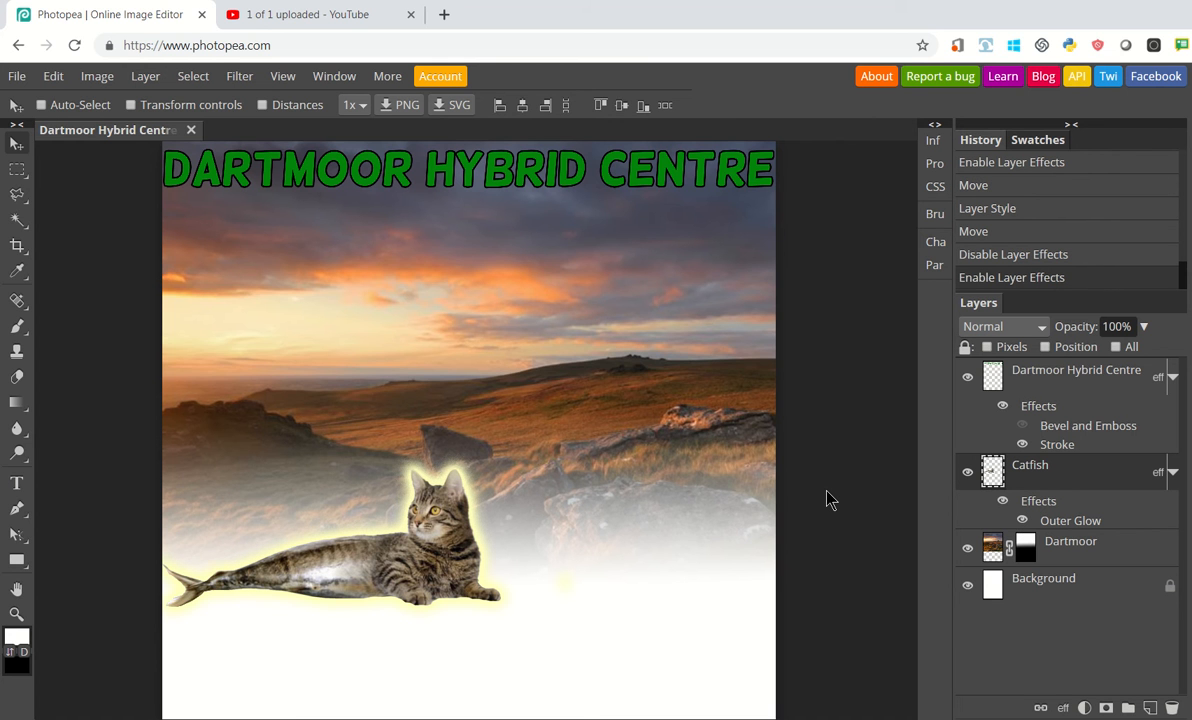
Step: Replace the Catfish layer's Outer Glow with a Drop Shadow in its layer style, keeping the default shadow settings
{"action": "key", "text": "ctrl+0"}
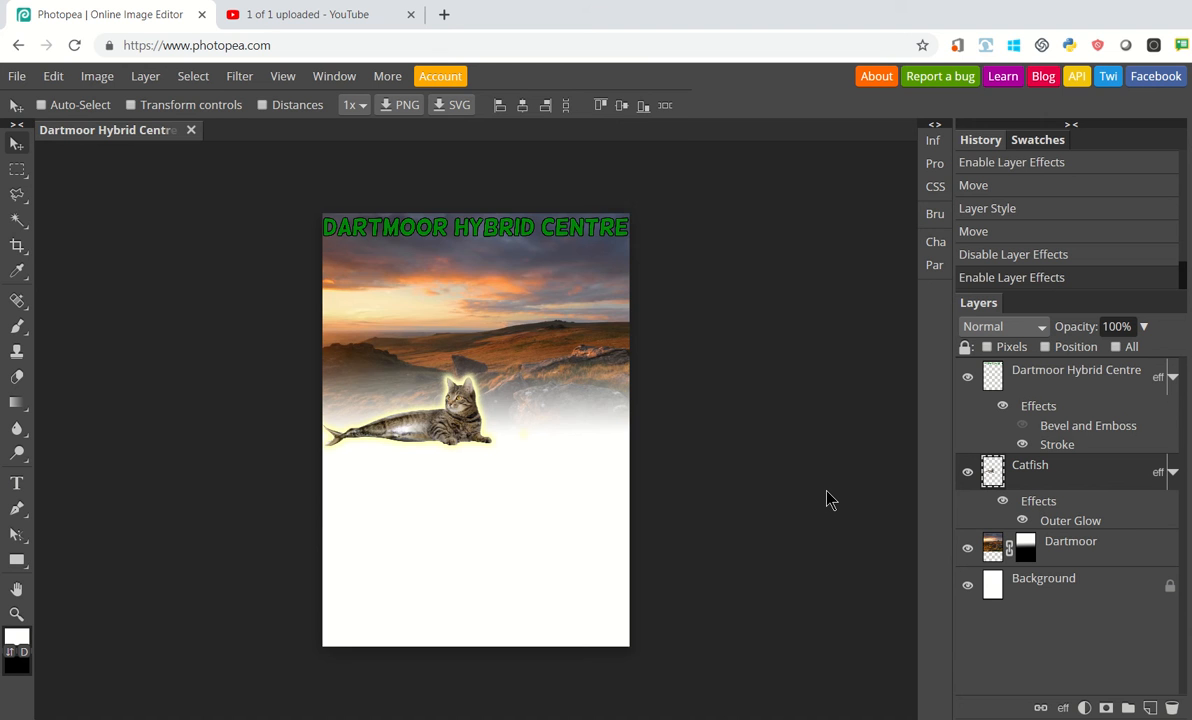
{"action": "key", "text": "ctrl+plus"}
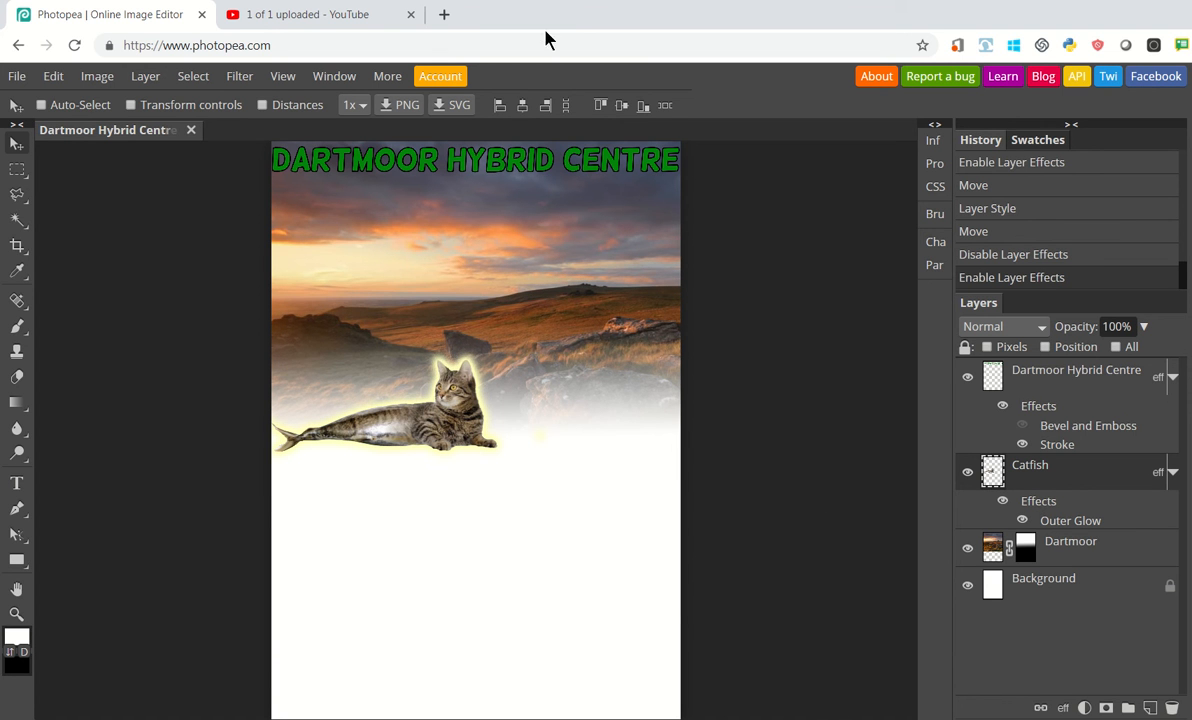
{"action": "mouse_move", "coordinate": [564, 8]}
{"action": "double_click", "coordinate": [1030, 500]}
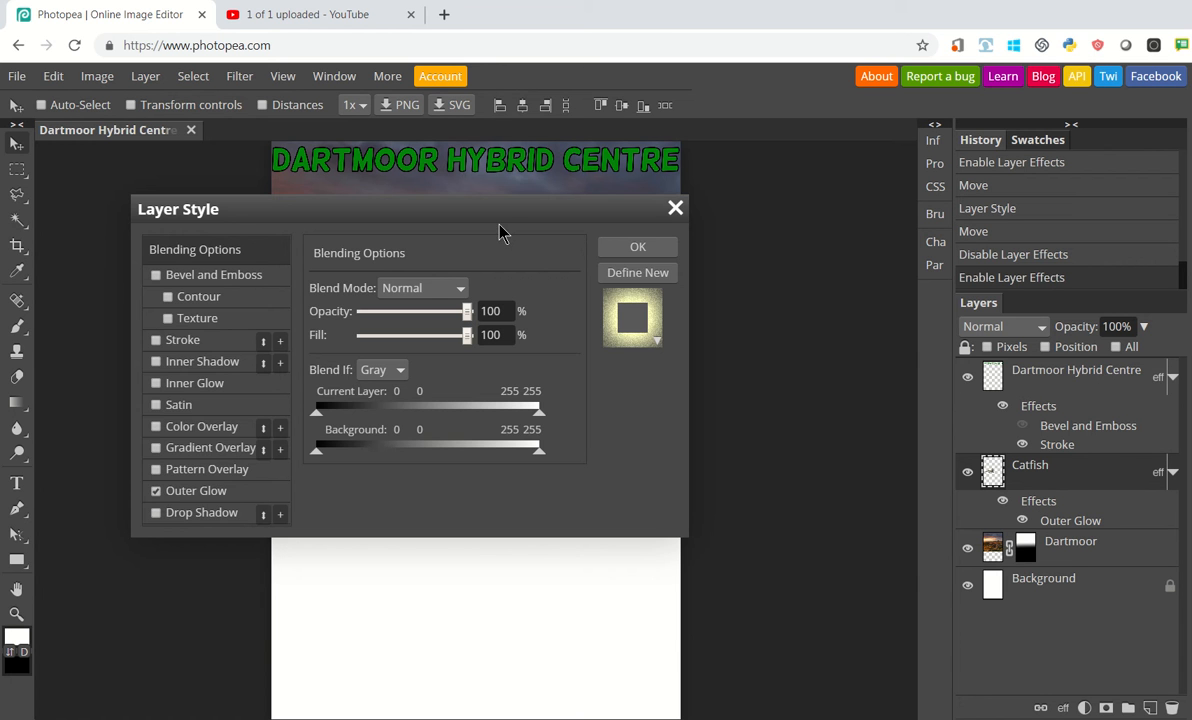
{"action": "left_click_drag", "start_coordinate": [500, 218], "coordinate": [945, 259]}
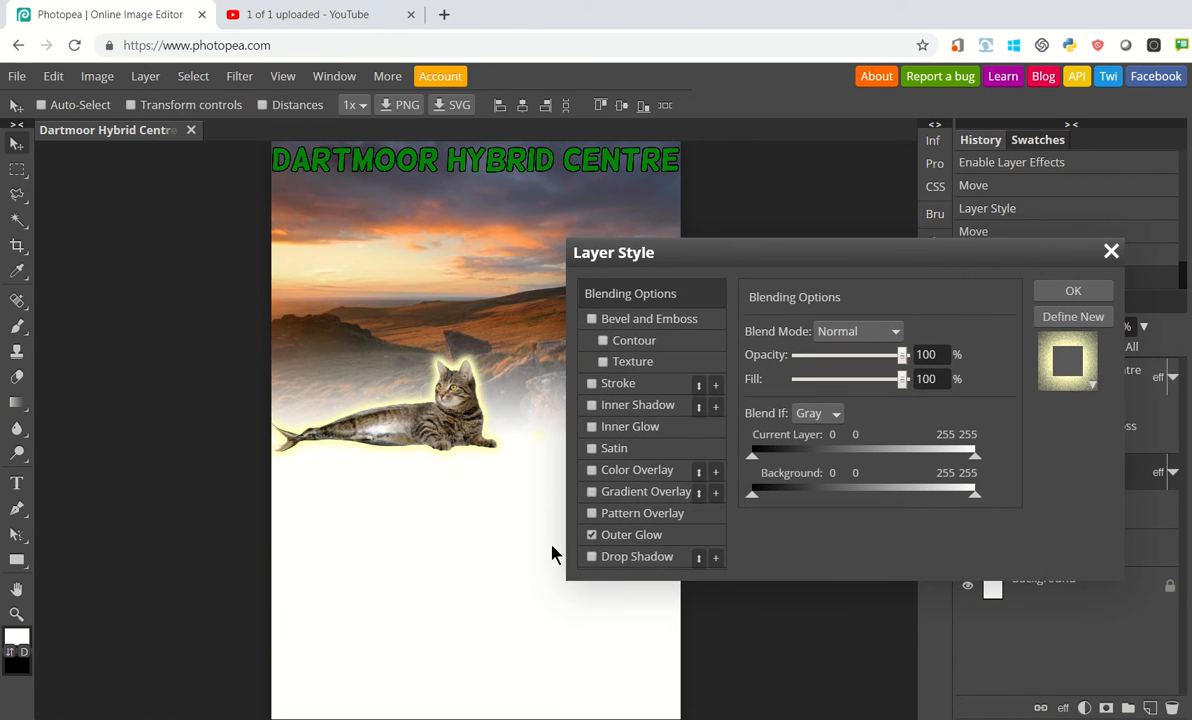
{"action": "left_click", "coordinate": [591, 535]}
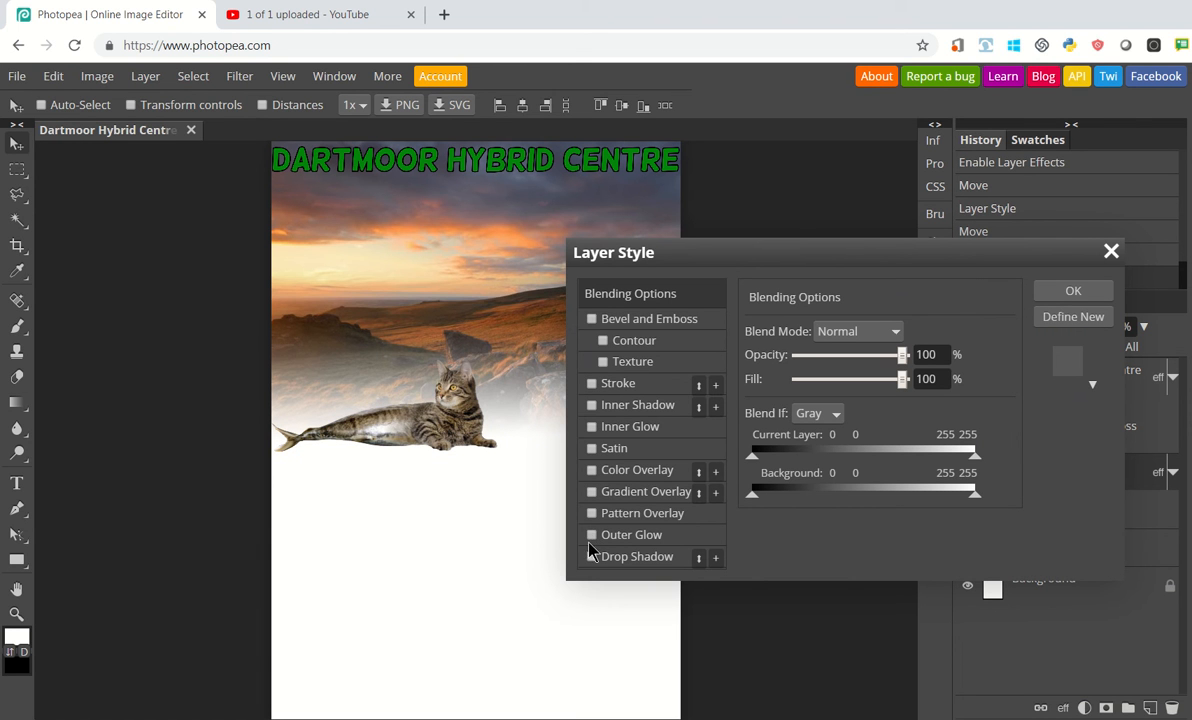
{"action": "left_click", "coordinate": [592, 536]}
{"action": "left_click", "coordinate": [592, 536]}
{"action": "left_click", "coordinate": [592, 557]}
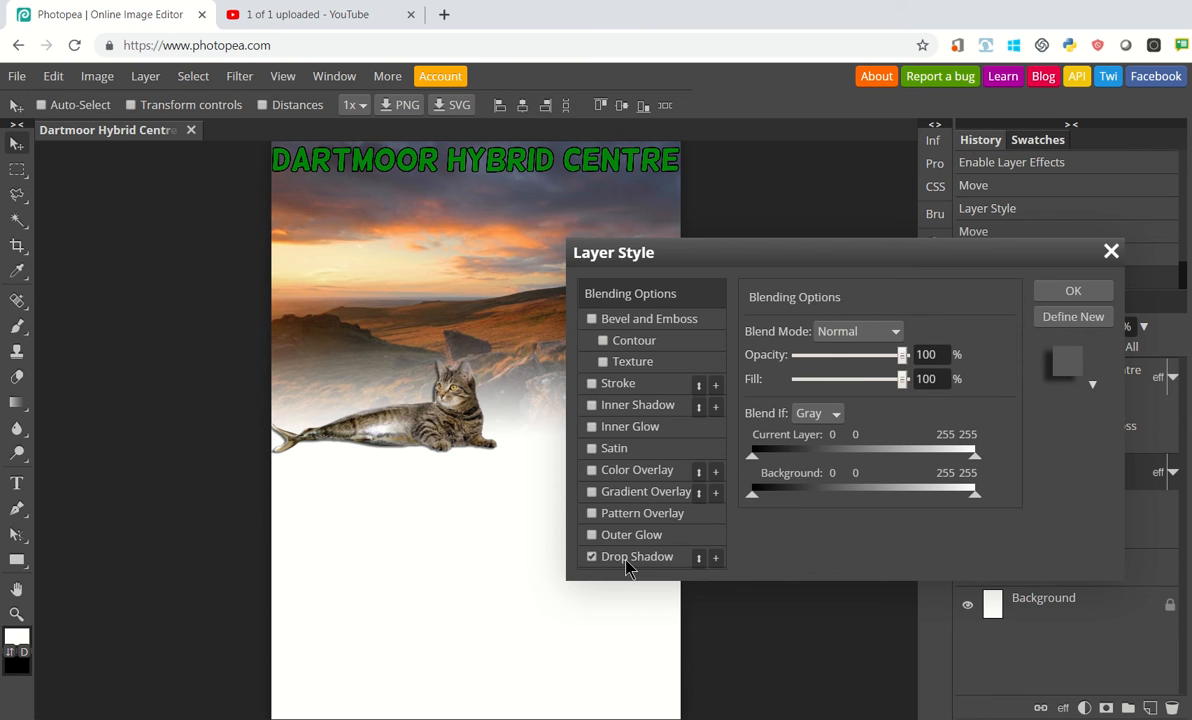
{"action": "left_click", "coordinate": [628, 566]}
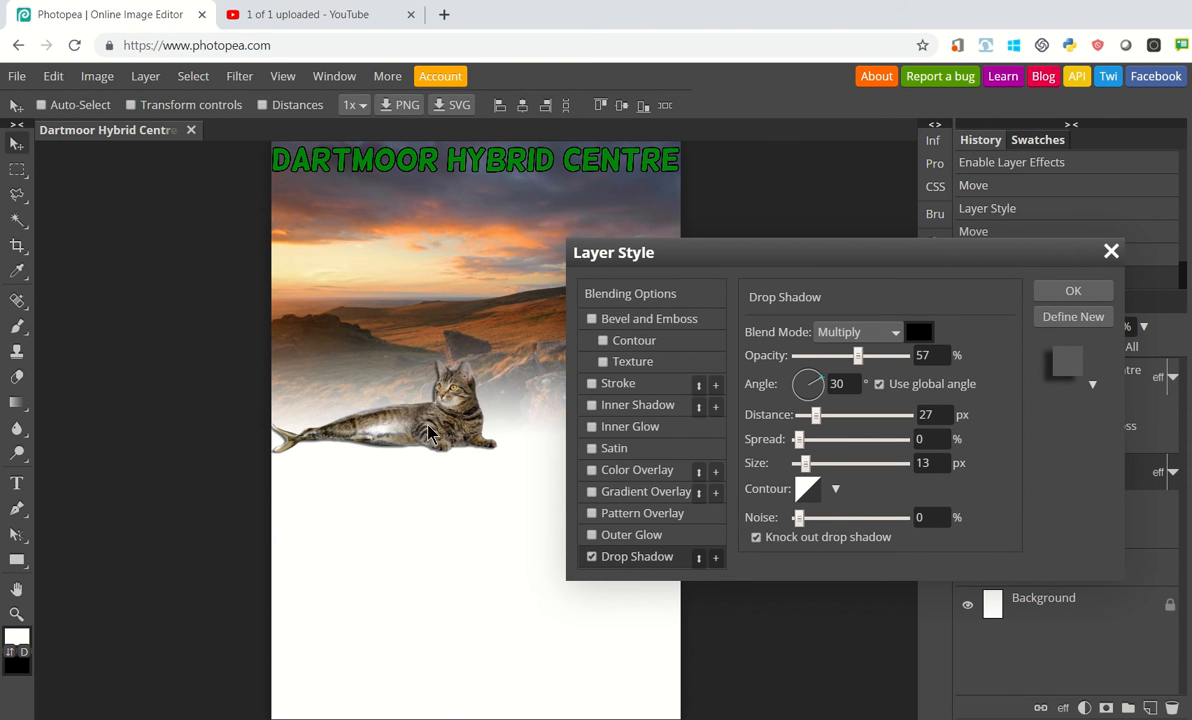
{"action": "left_click", "coordinate": [1073, 290]}
Step: Move the catfish onto the white area below the moorland and set its drop shadow to an 87° angle and 100% opacity
{"action": "left_click_drag", "start_coordinate": [424, 433], "coordinate": [449, 525]}
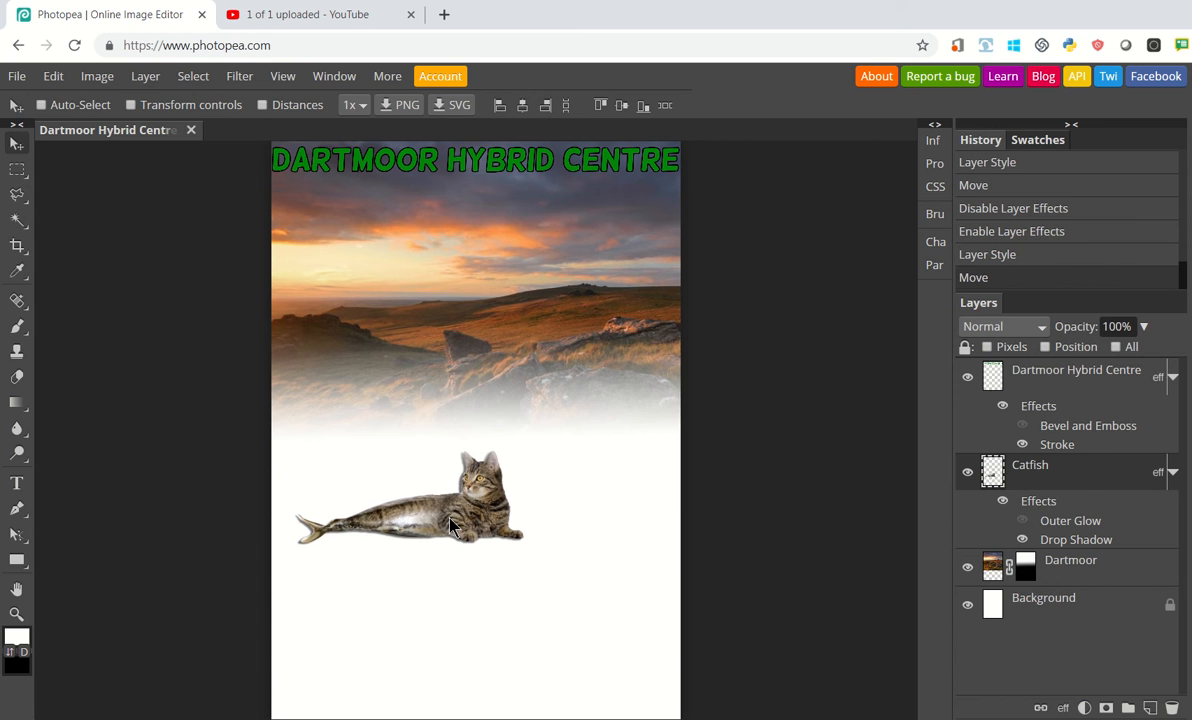
{"action": "double_click", "coordinate": [1087, 542]}
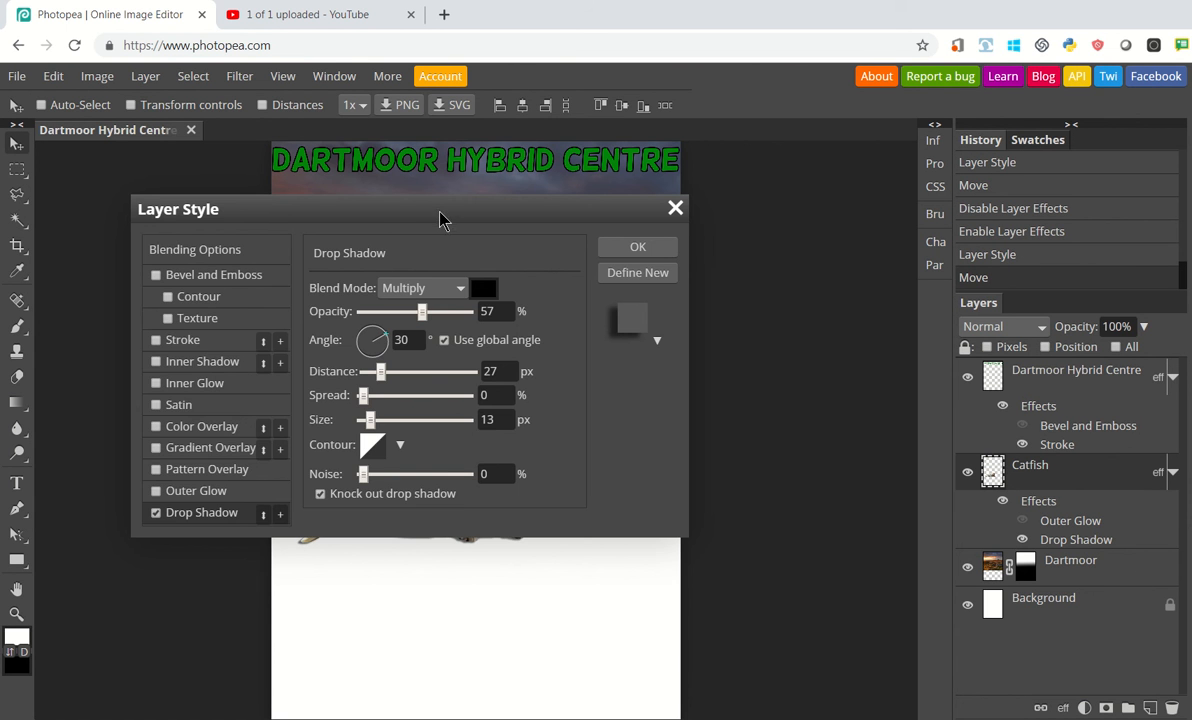
{"action": "left_click_drag", "start_coordinate": [440, 211], "coordinate": [990, 208]}
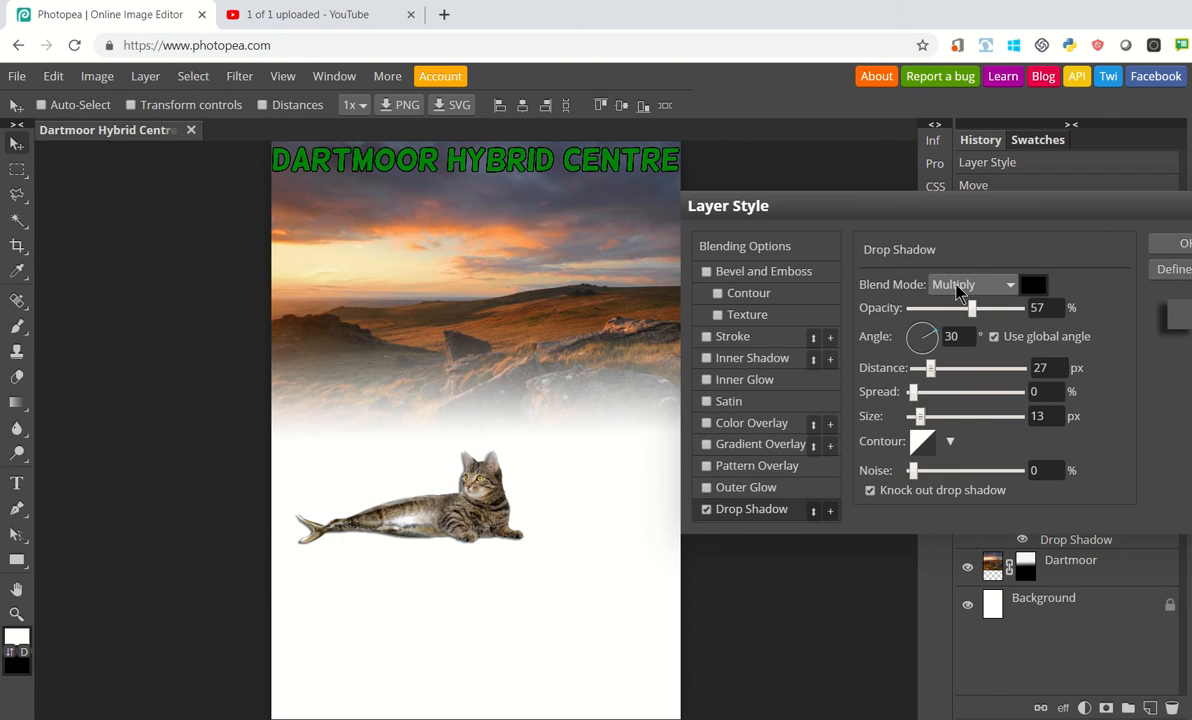
{"action": "mouse_move", "coordinate": [935, 340]}
{"action": "left_mouse_down"}
{"action": "mouse_move", "coordinate": [915, 338]}
{"action": "mouse_move", "coordinate": [926, 322]}
{"action": "left_mouse_up"}
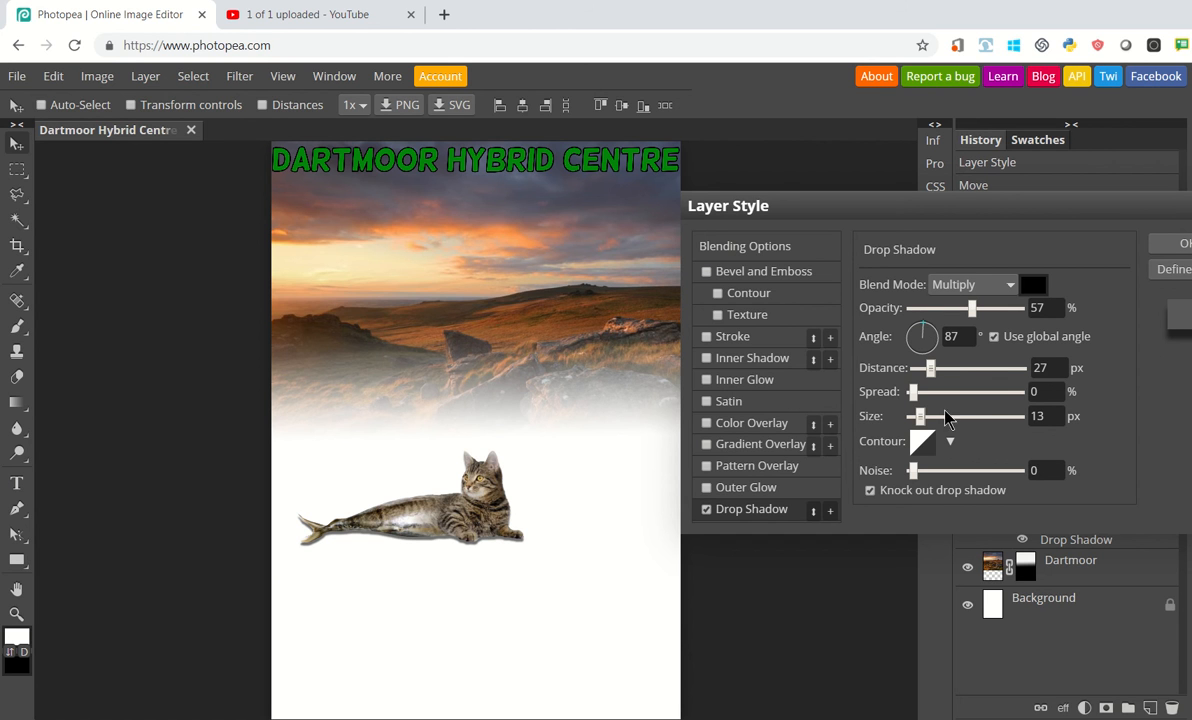
{"action": "left_click", "coordinate": [971, 309]}
{"action": "left_click", "coordinate": [1020, 312]}
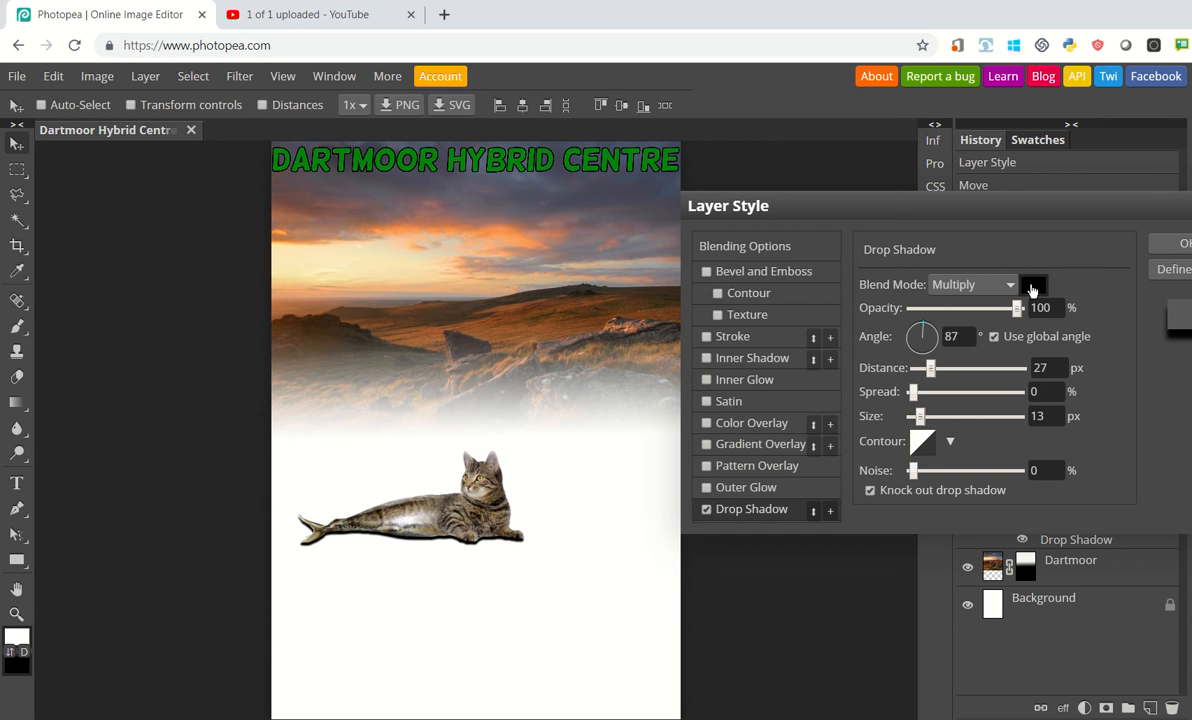
{"action": "left_click", "coordinate": [1032, 289]}
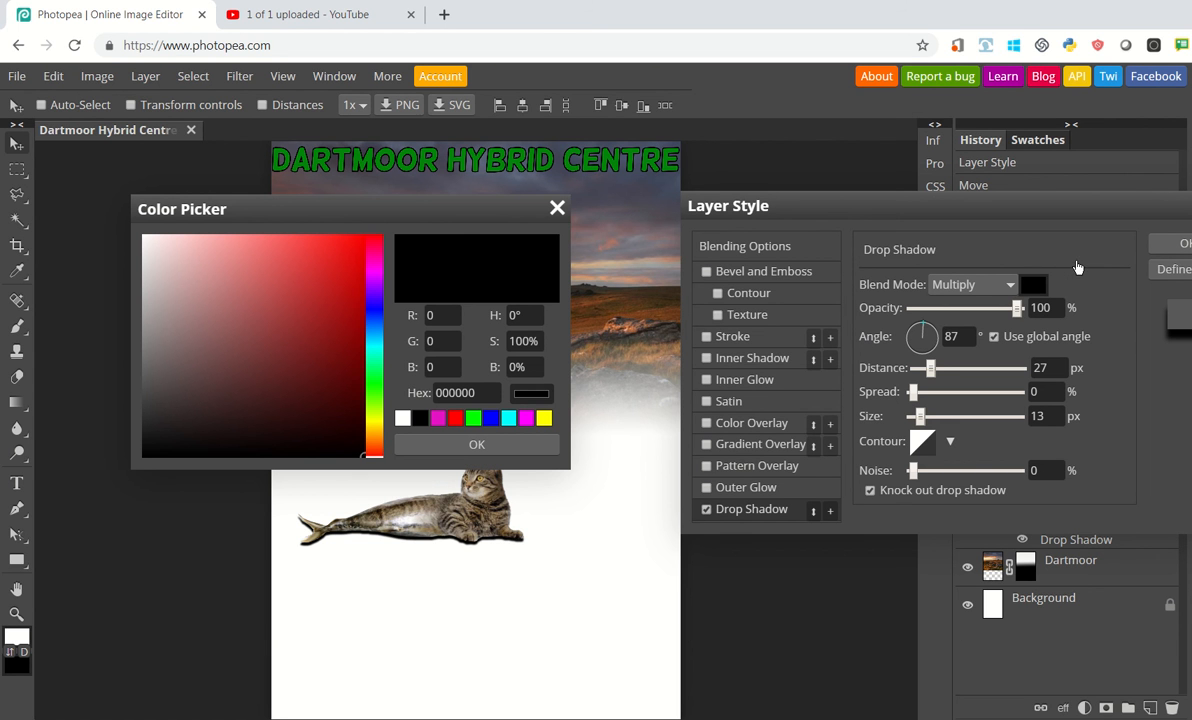
{"action": "left_click", "coordinate": [1078, 267]}
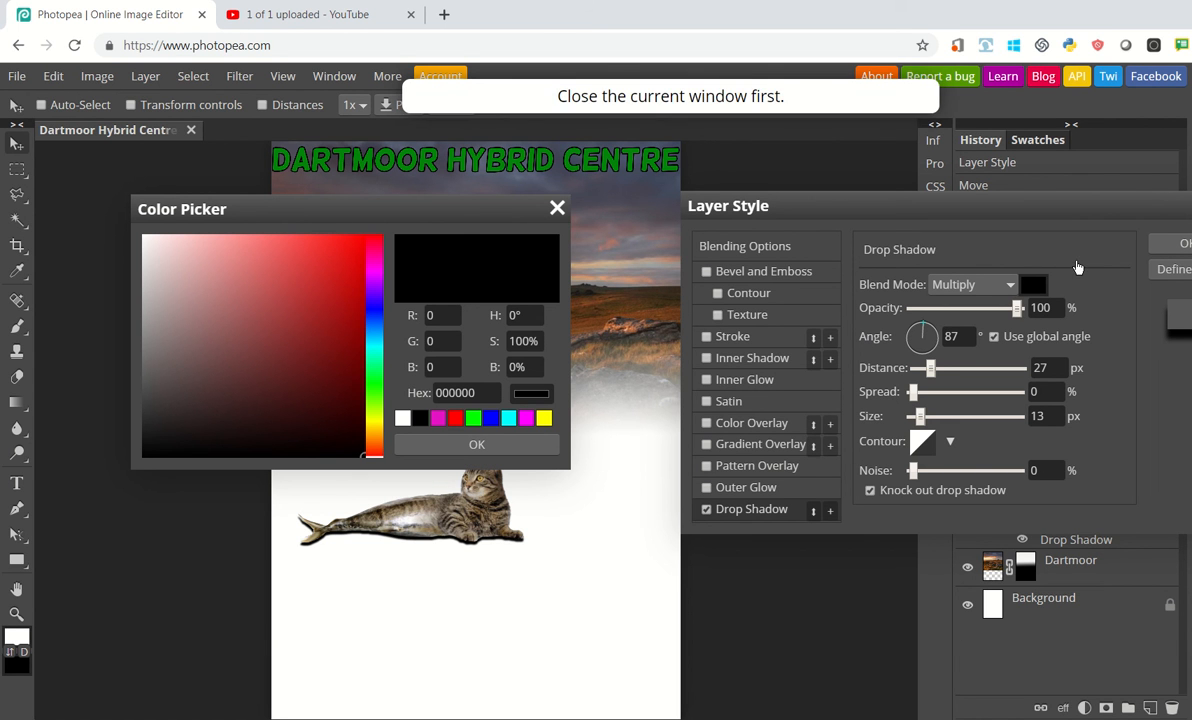
{"action": "left_click", "coordinate": [557, 209]}
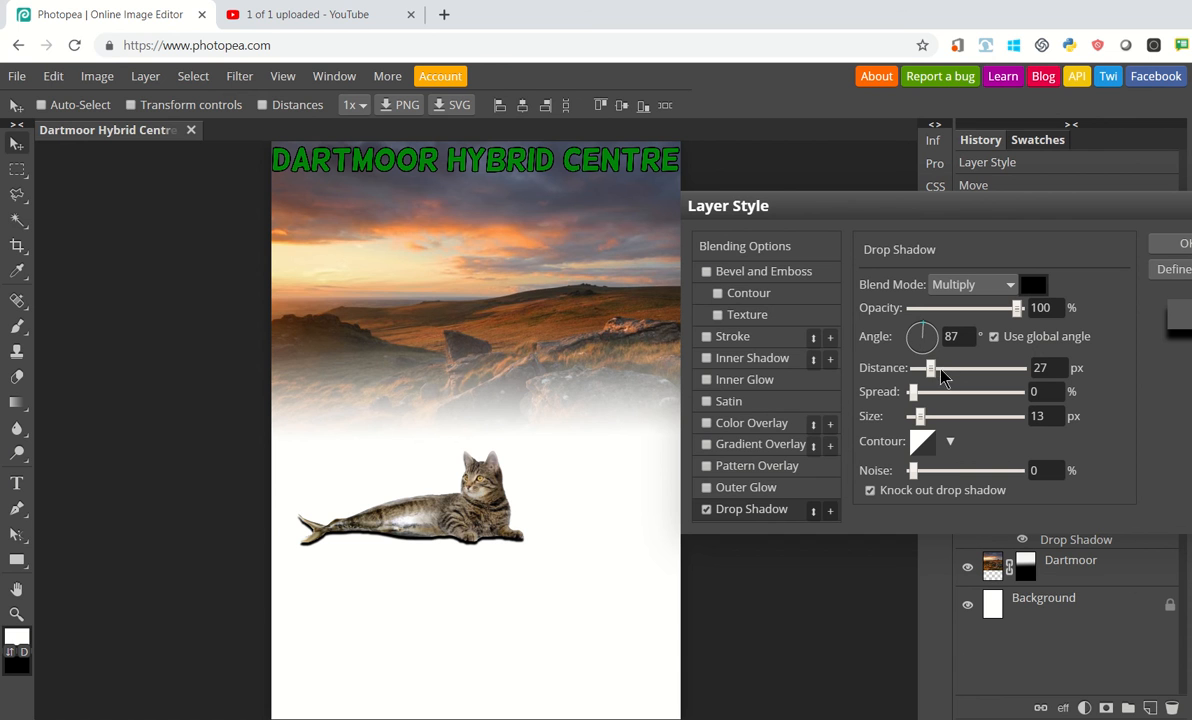
Step: Set the catfish drop shadow's distance to 104 px and its size to 88 px
{"action": "mouse_move", "coordinate": [963, 375]}
{"action": "left_mouse_down"}
{"action": "mouse_move", "coordinate": [1018, 375]}
{"action": "mouse_move", "coordinate": [970, 371]}
{"action": "left_mouse_up"}
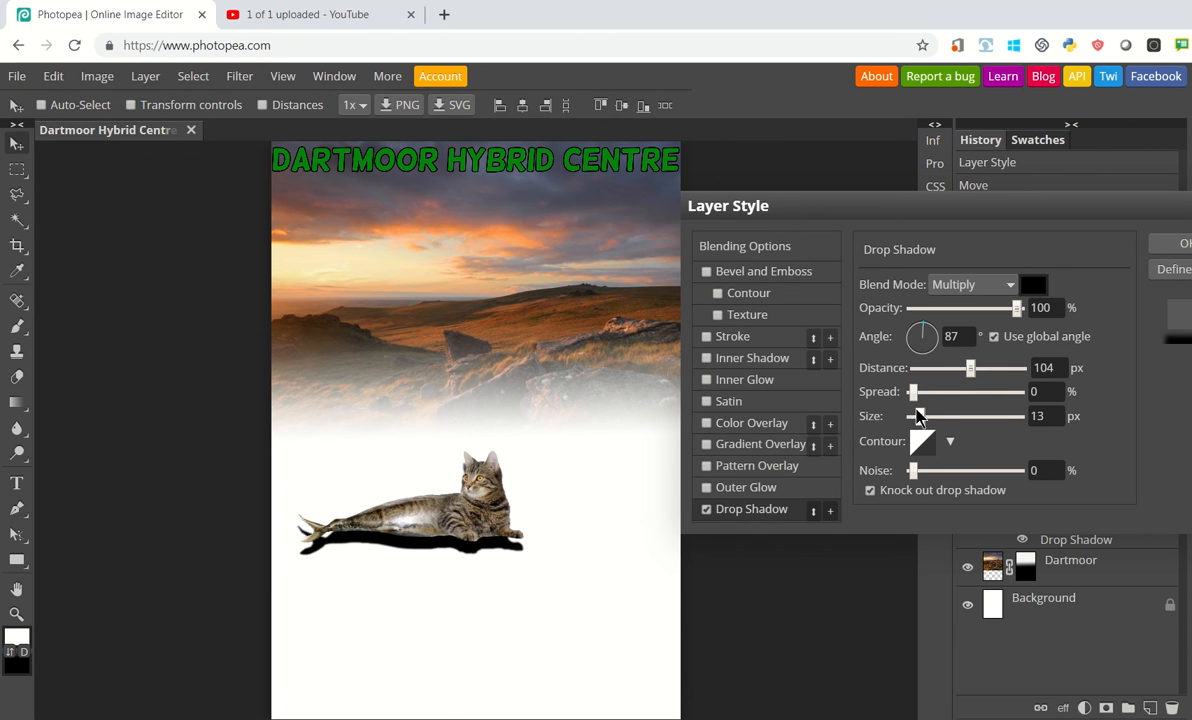
{"action": "left_click_drag", "start_coordinate": [919, 417], "coordinate": [961, 419]}
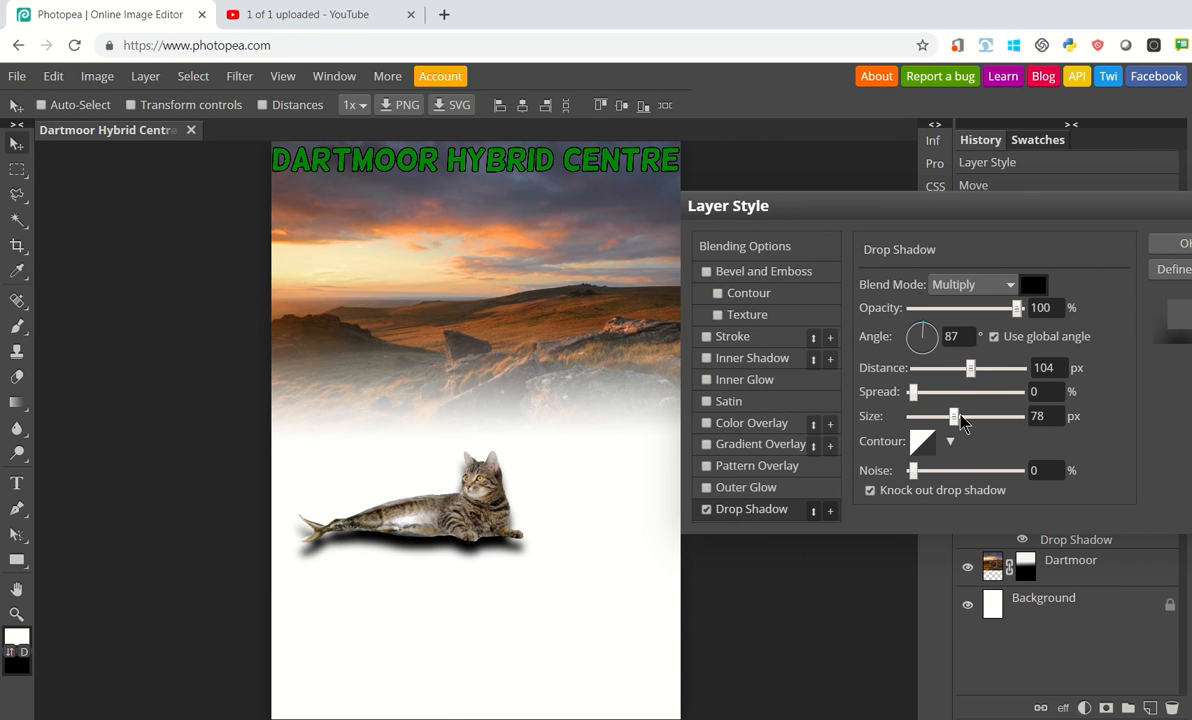
Step: Try drop shadow spreads of 62% and 50%, and settle on a spread of 5%
{"action": "left_click", "coordinate": [912, 393]}
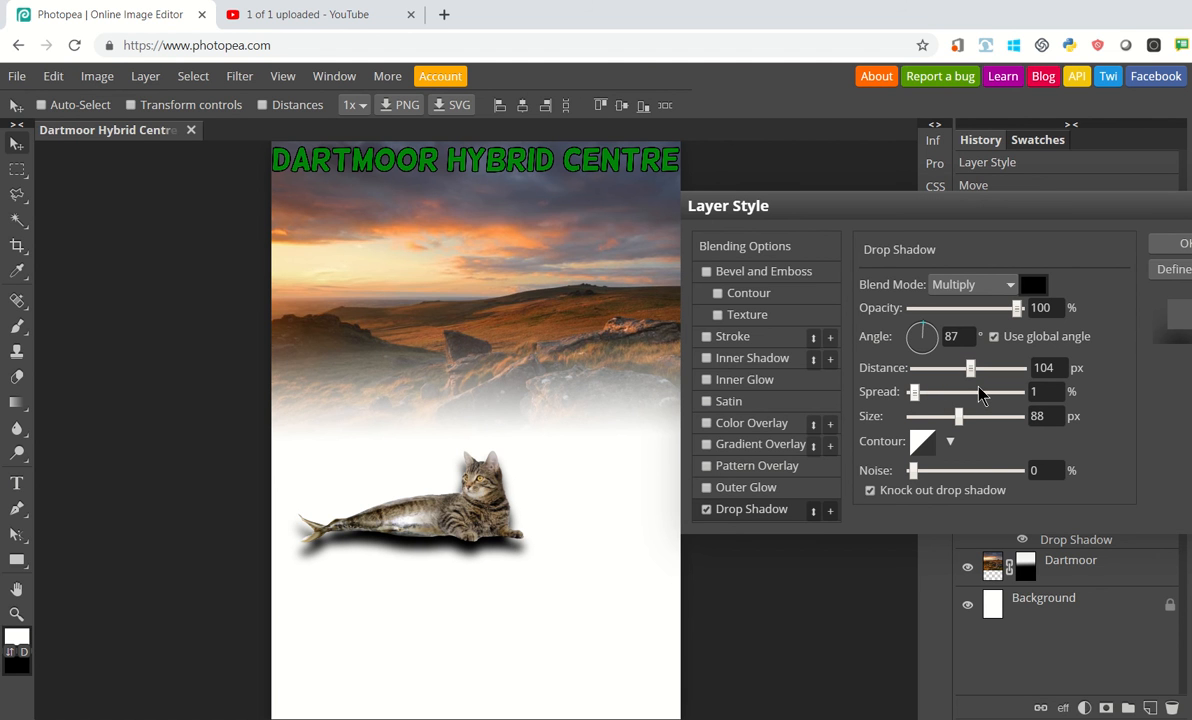
{"action": "left_click", "coordinate": [979, 393]}
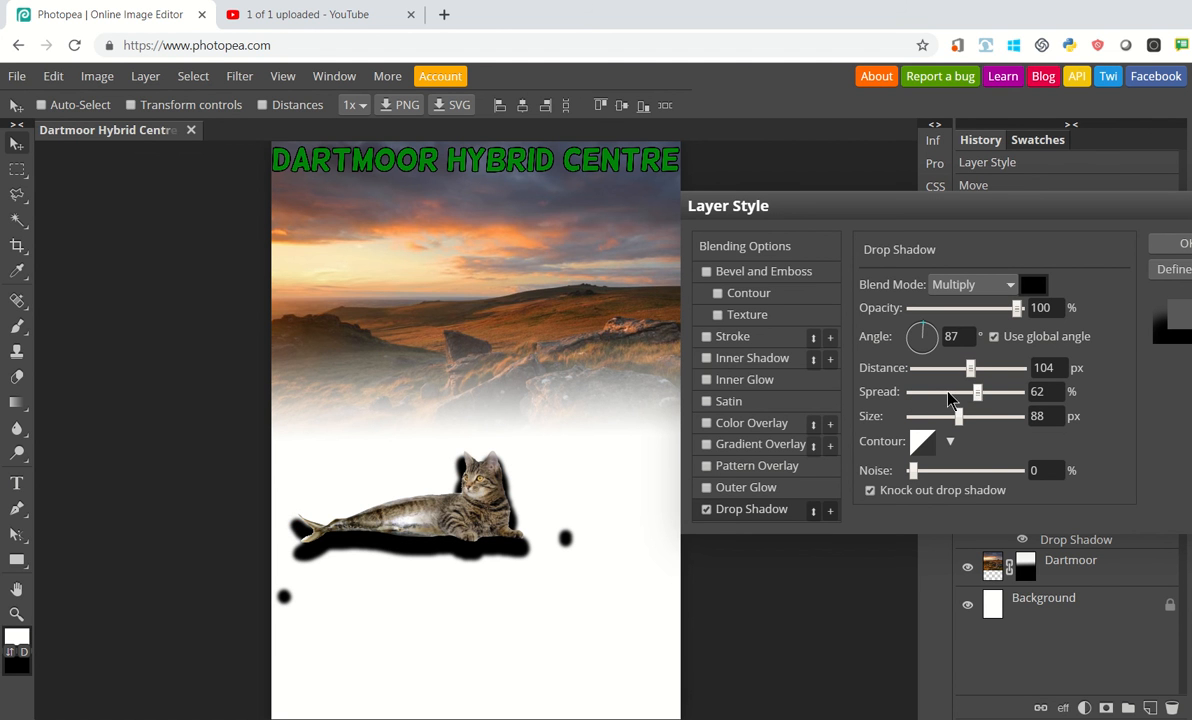
{"action": "left_click_drag", "start_coordinate": [979, 393], "coordinate": [971, 394]}
{"action": "left_click", "coordinate": [948, 394]}
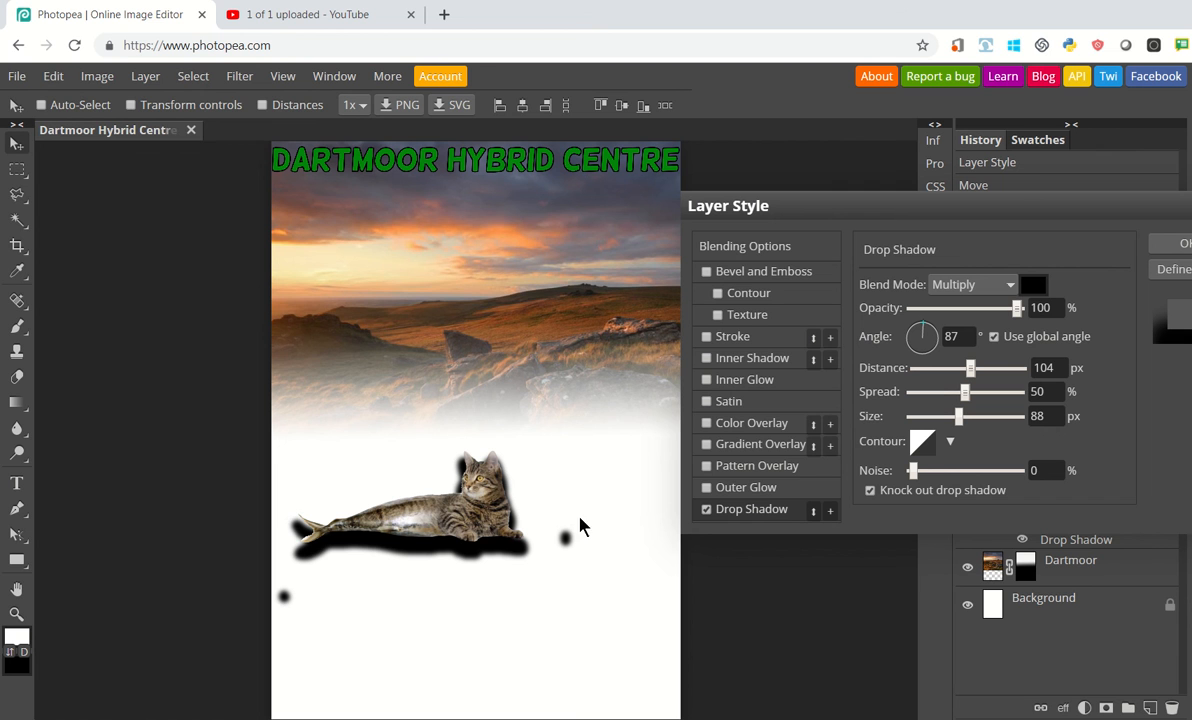
{"action": "left_click", "coordinate": [920, 396]}
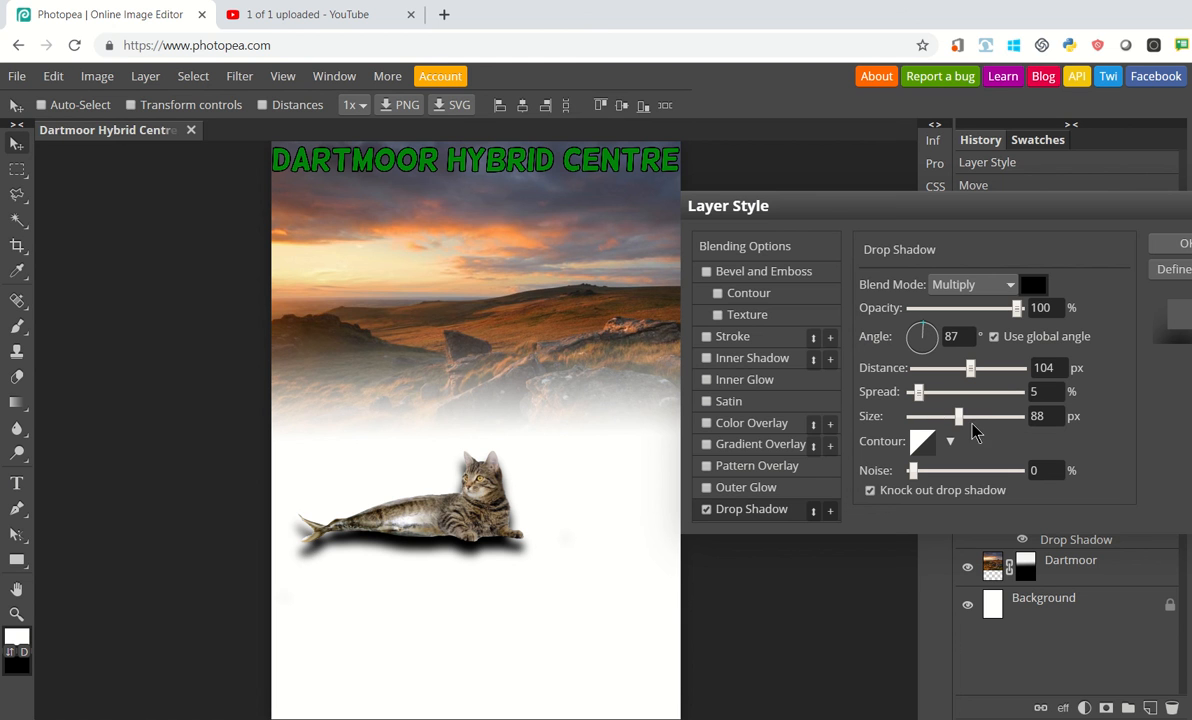
Step: Soften the catfish's drop shadow by increasing its size to 156 px
{"action": "left_click", "coordinate": [958, 422]}
{"action": "left_click_drag", "start_coordinate": [980, 424], "coordinate": [1000, 424]}
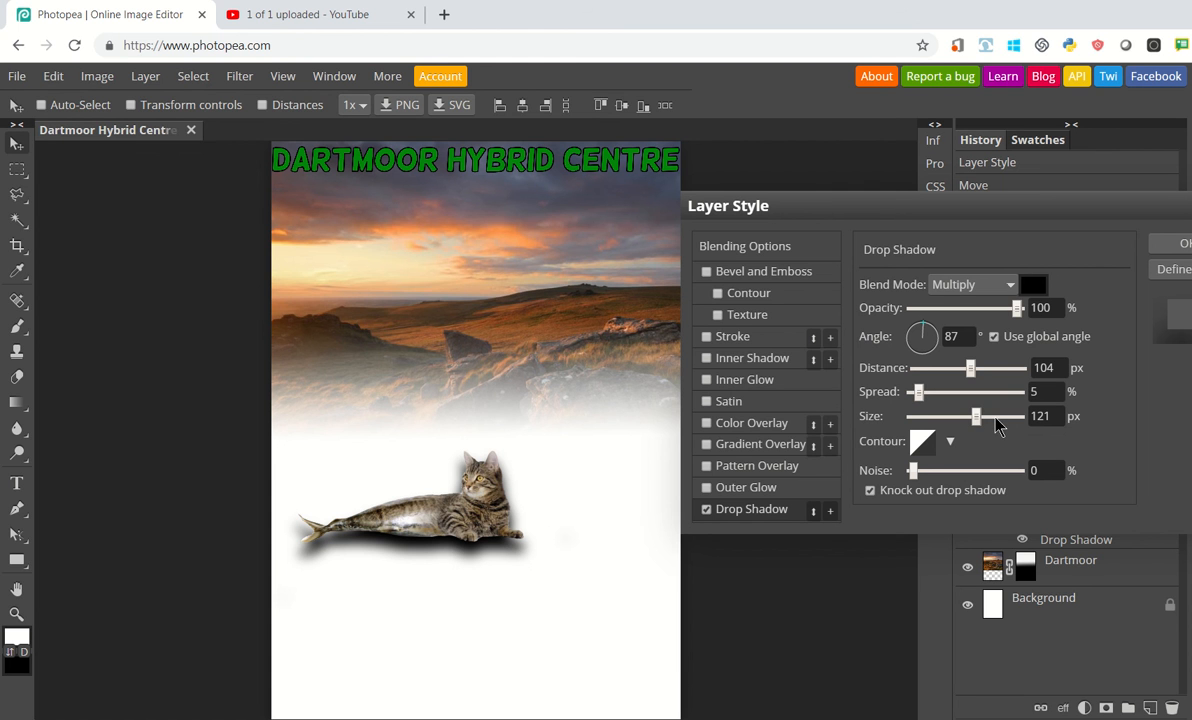
{"action": "left_click", "coordinate": [996, 424]}
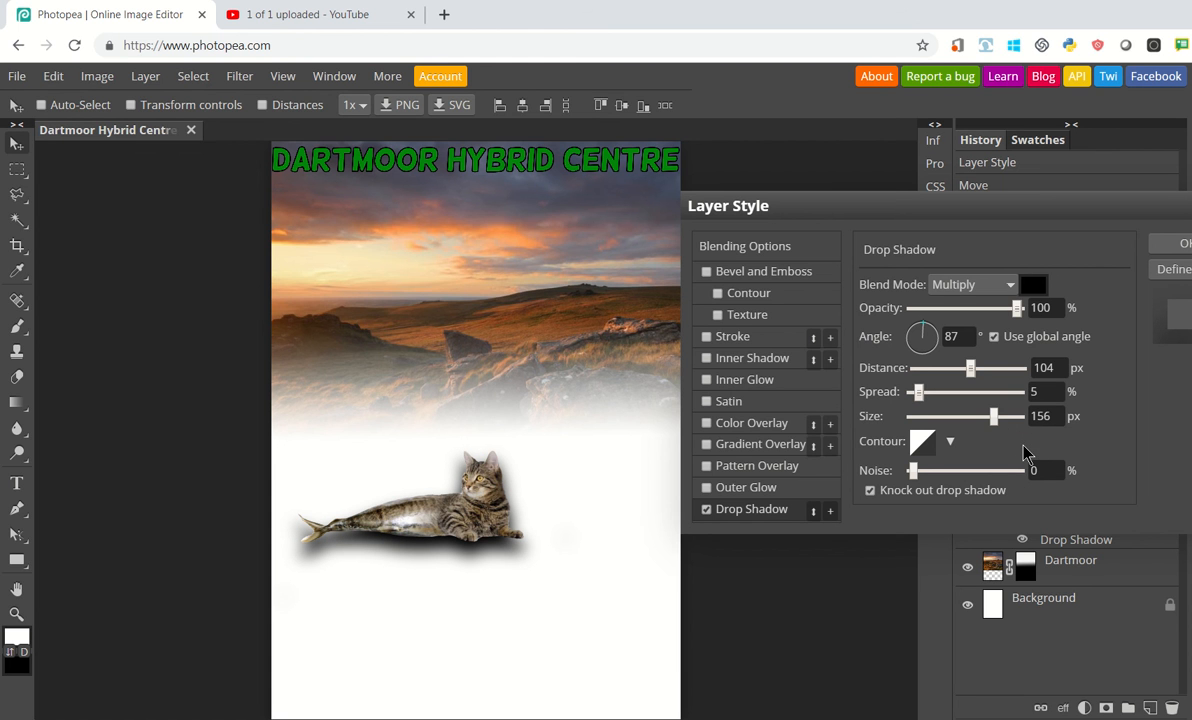
Step: Turn off the catfish's Drop Shadow, turn its Outer Glow back on, and apply the layer style
{"action": "left_click", "coordinate": [707, 511]}
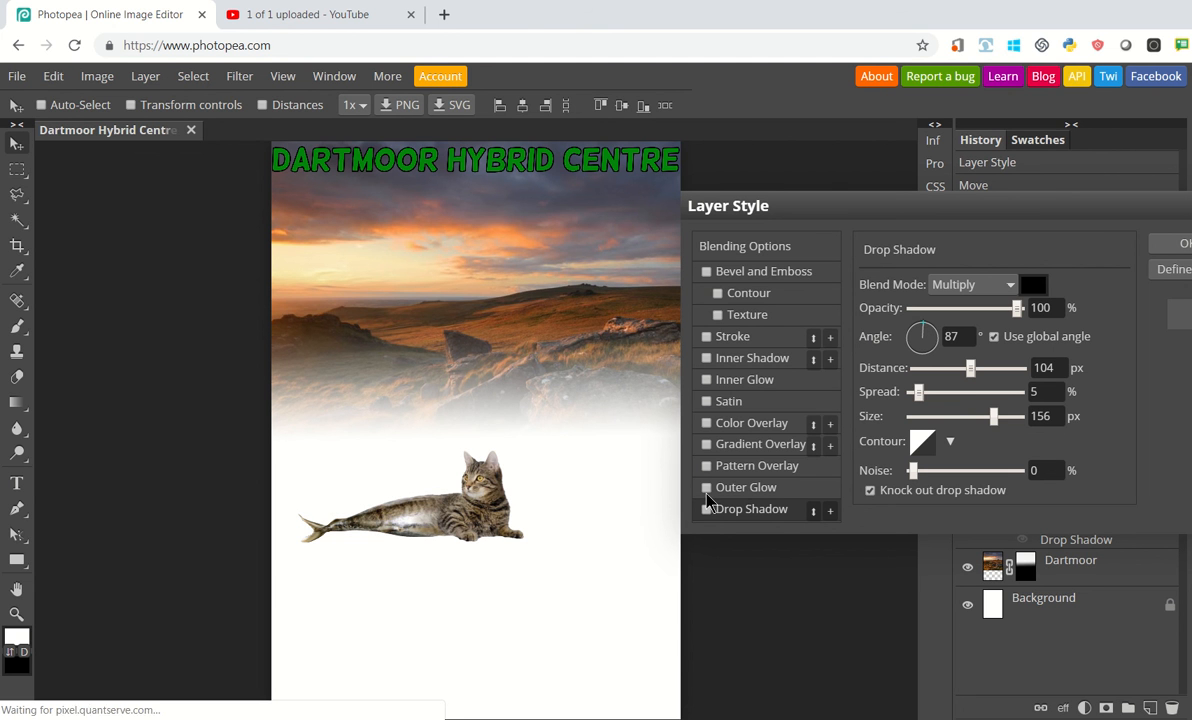
{"action": "left_click", "coordinate": [707, 488]}
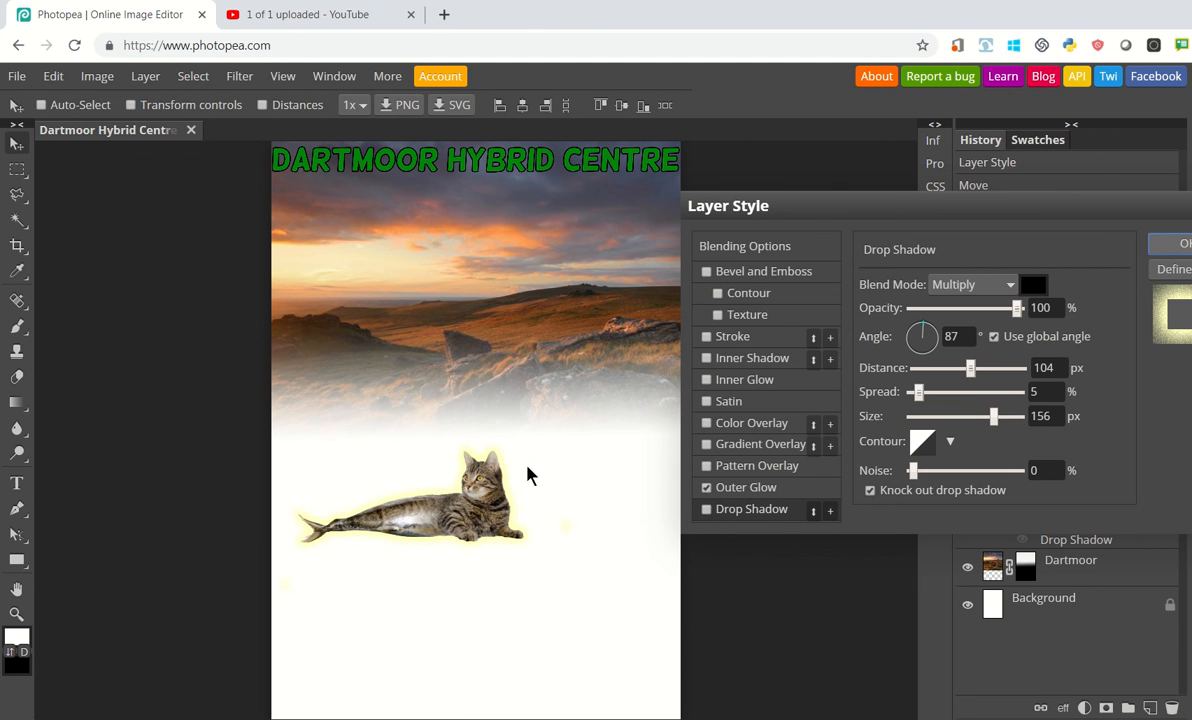
{"action": "key", "text": "Return"}
Step: Move the catfish up over the moorland's faded lower edge and compare it with its Drop Shadow on and off
{"action": "left_click_drag", "start_coordinate": [456, 497], "coordinate": [432, 431]}
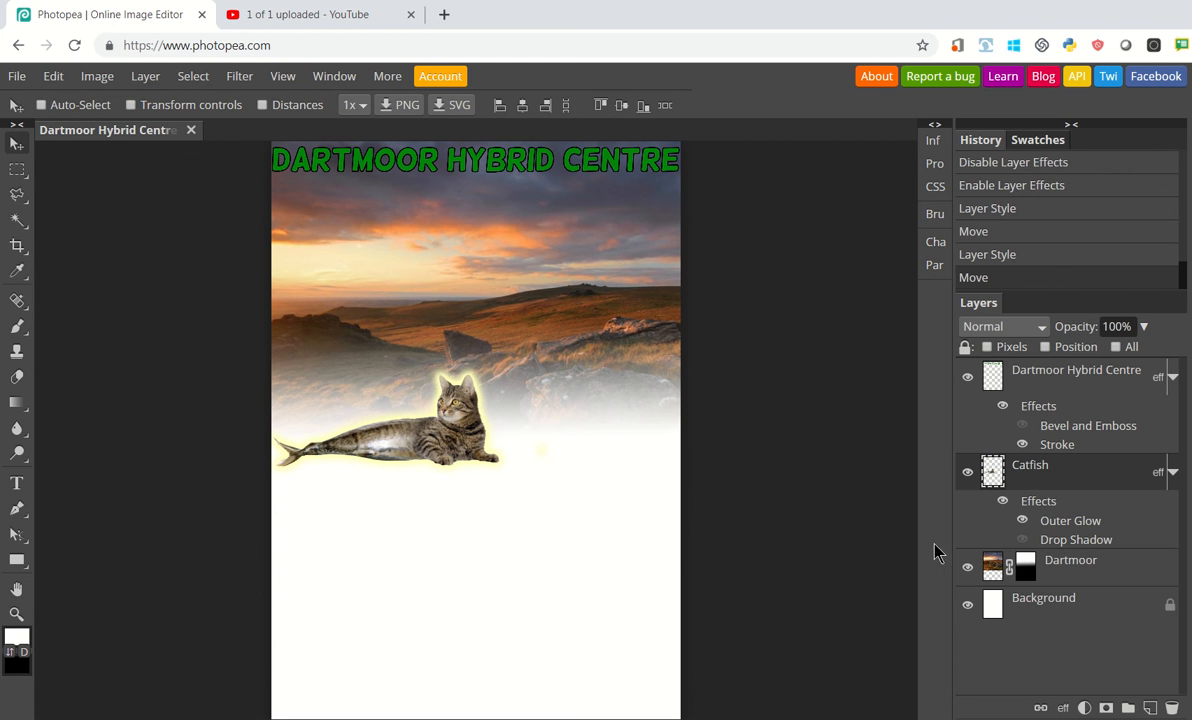
{"action": "left_click", "coordinate": [1022, 540]}
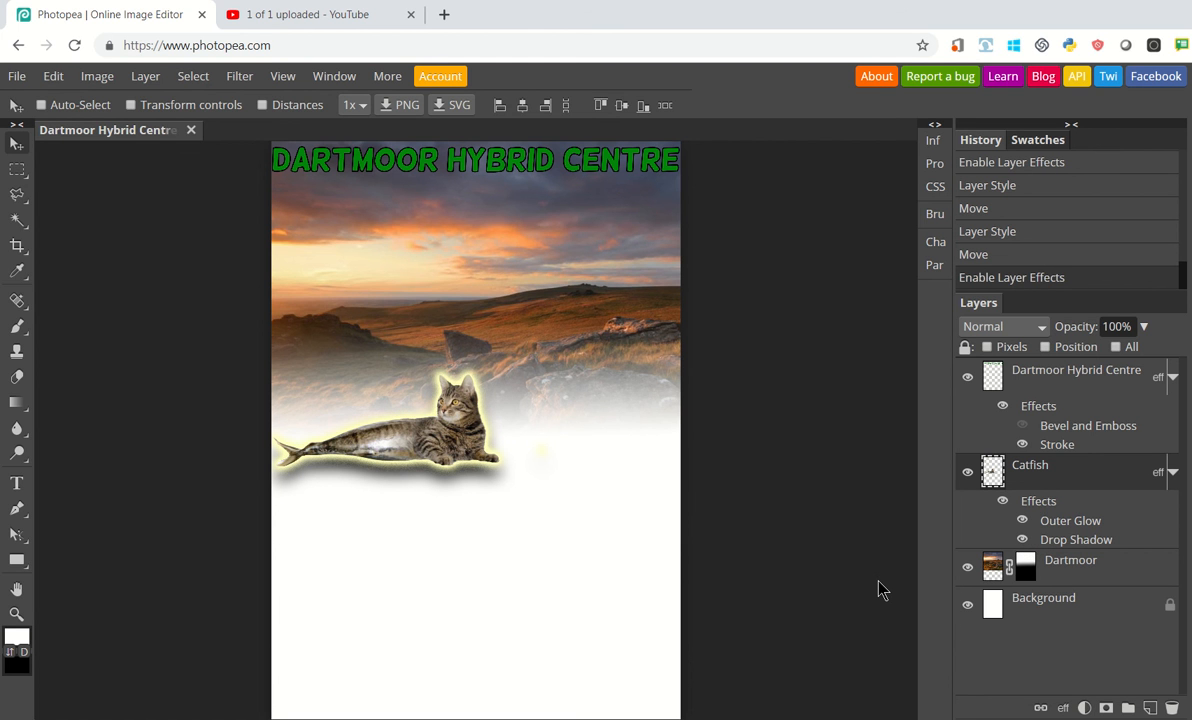
{"action": "left_click", "coordinate": [1022, 540]}
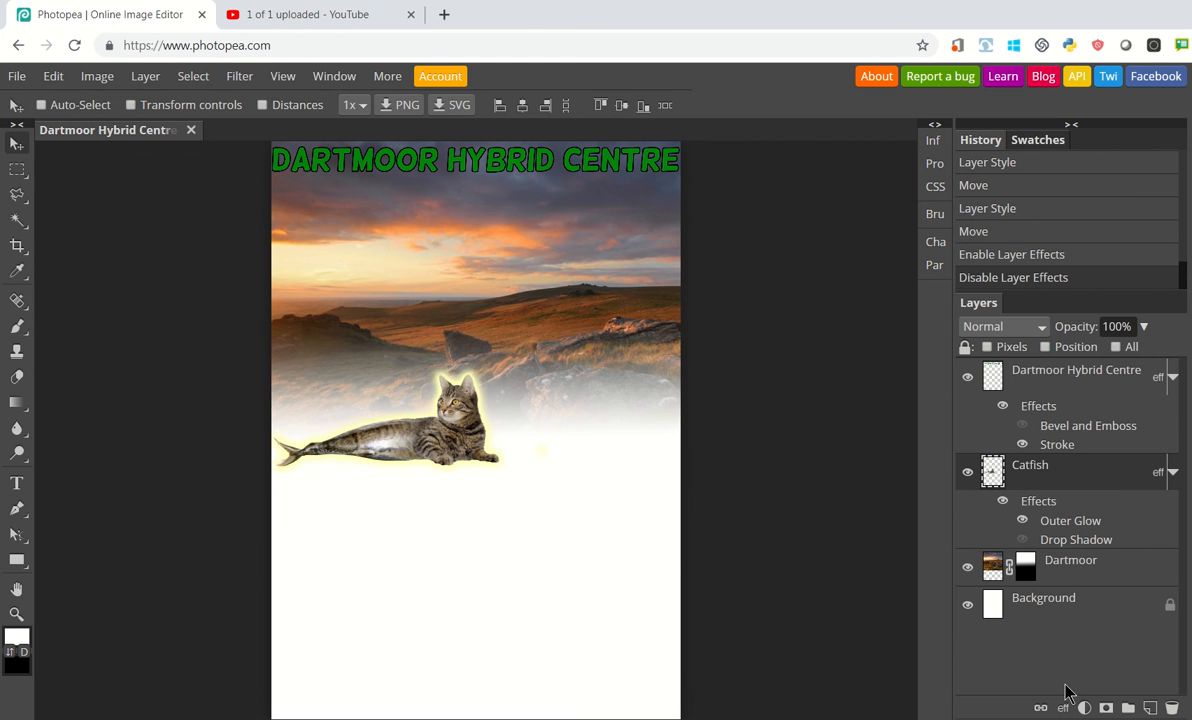
Step: Review the Catfish layer's blending options in its layer style and accept them as they are
{"action": "double_click", "coordinate": [1048, 503]}
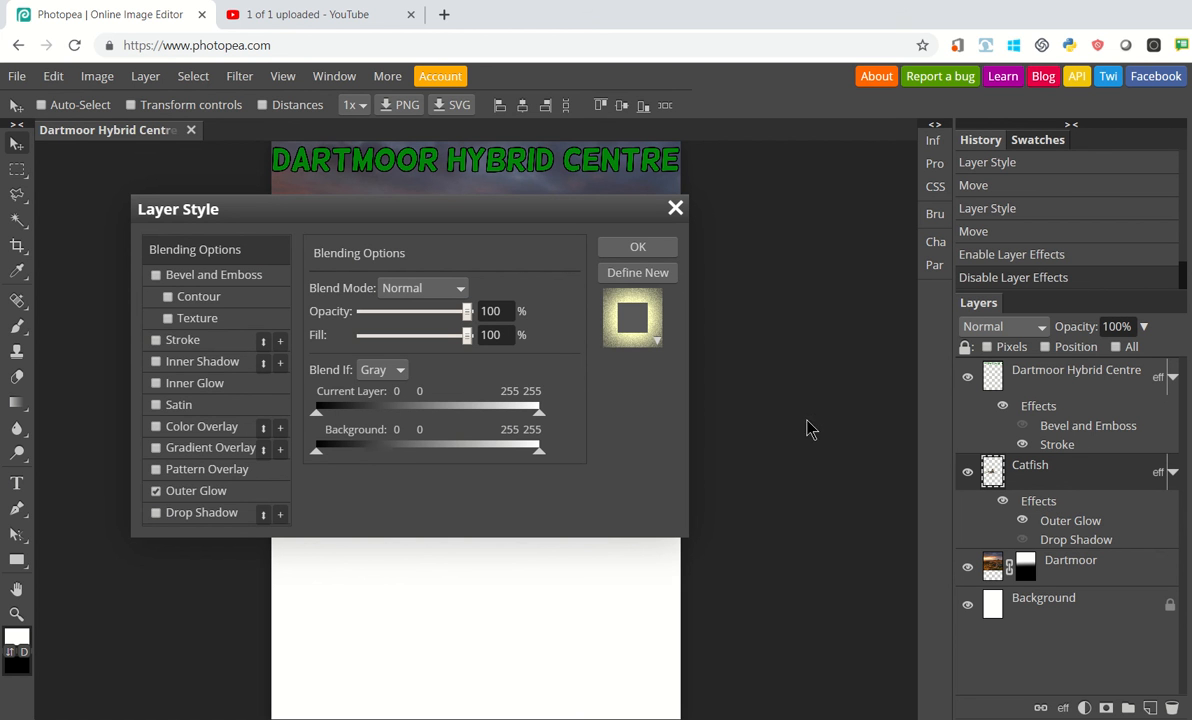
{"action": "left_click_drag", "start_coordinate": [559, 221], "coordinate": [1083, 145]}
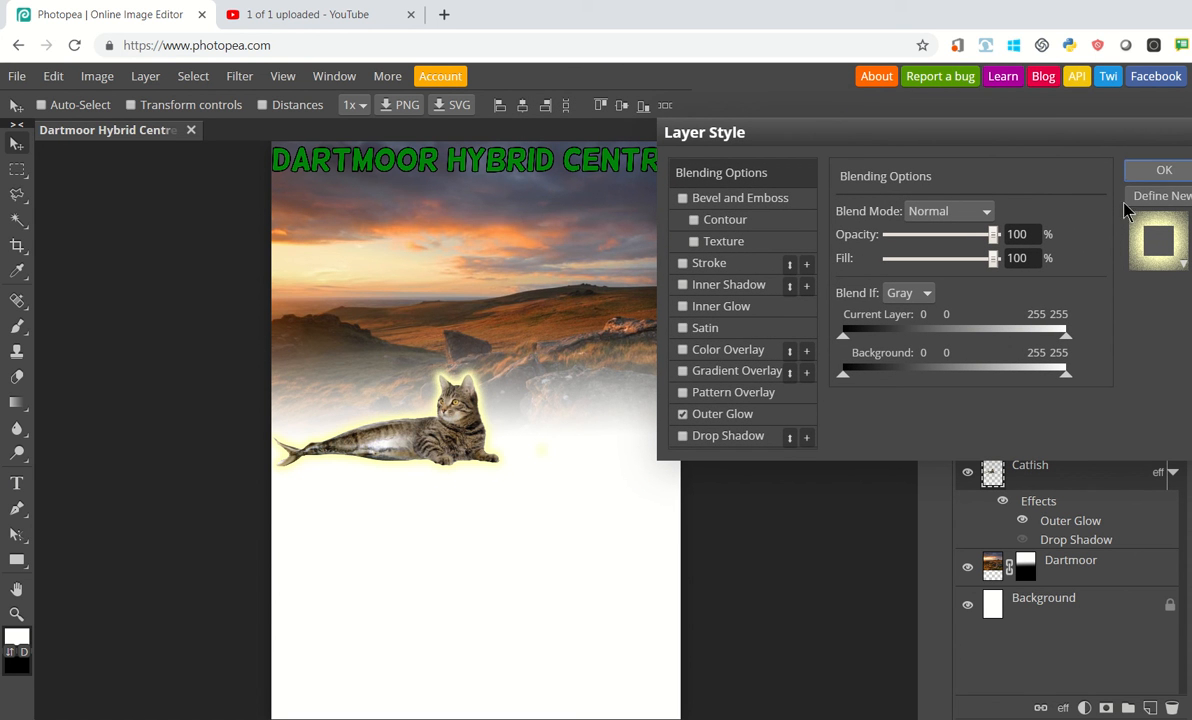
{"action": "left_click", "coordinate": [1147, 168]}
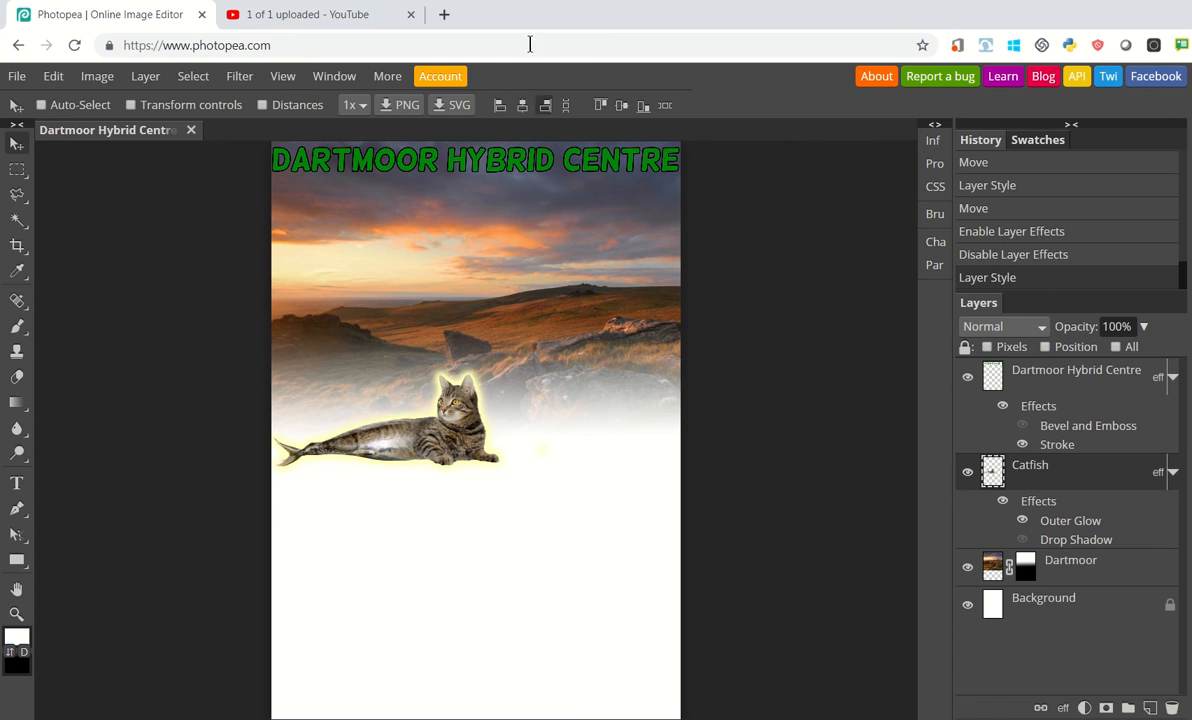